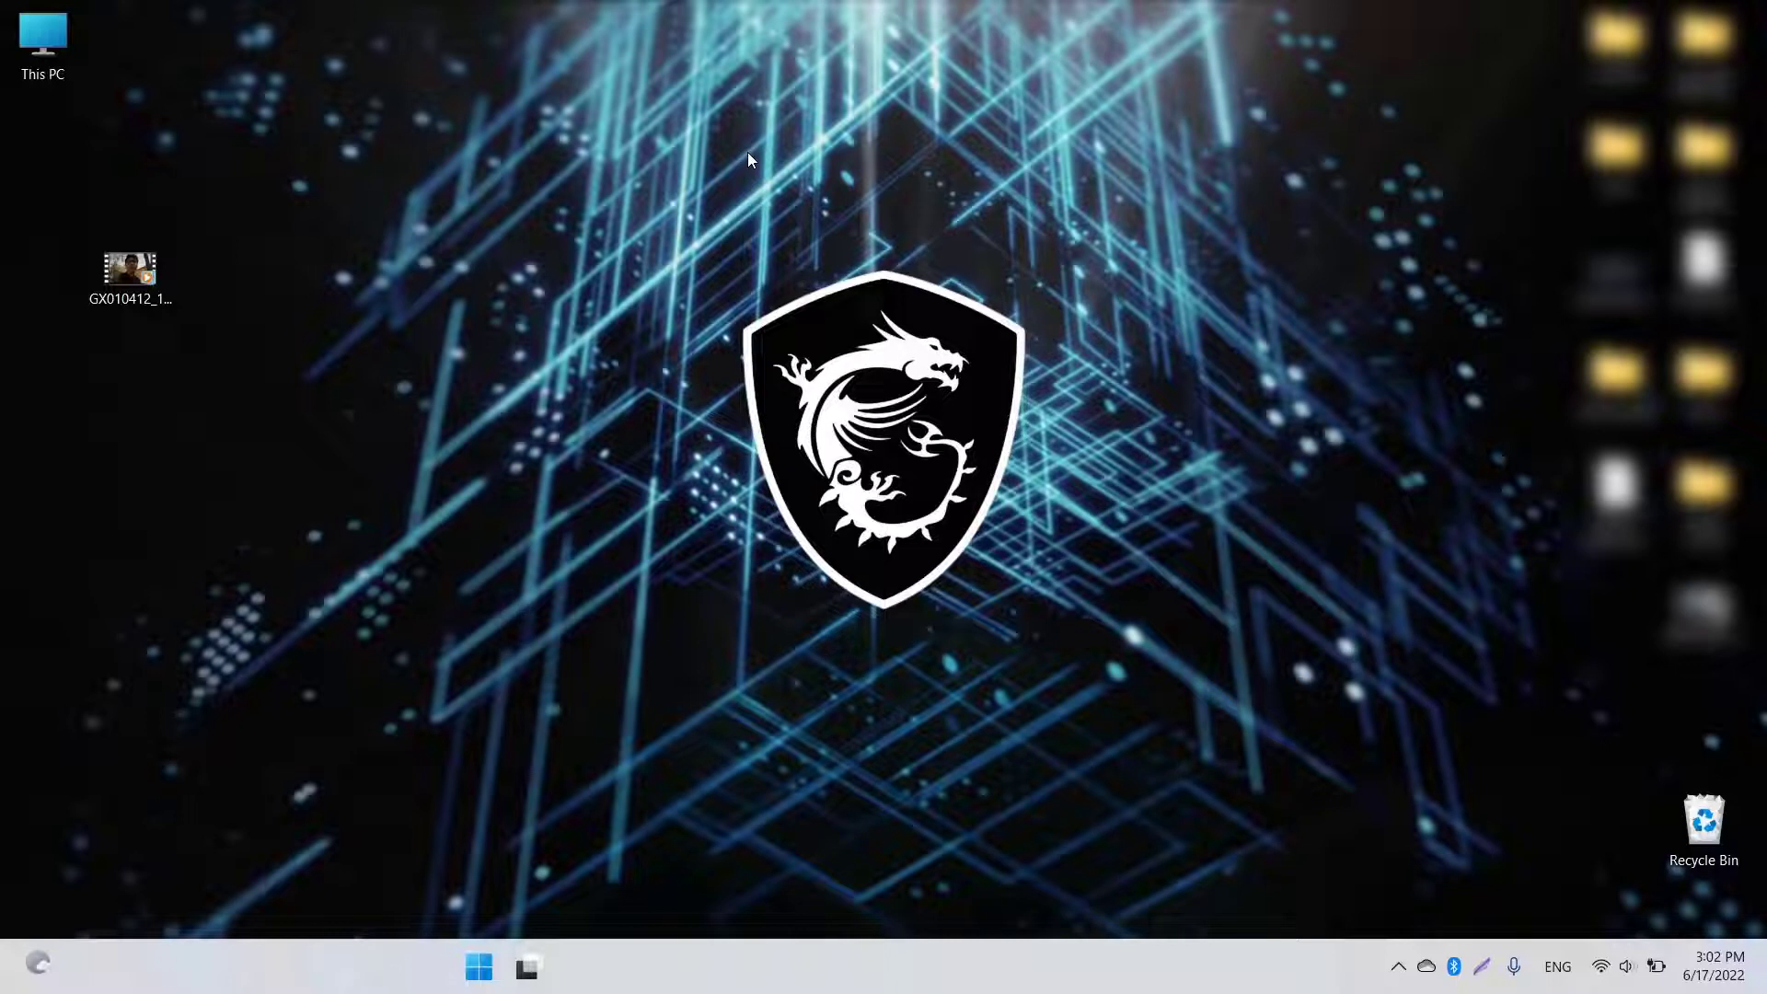
Move the GX010412_1655107355838.MP4 icon to a new spot further right on the desktop.
{"action": "left_click_drag", "start_coordinate": [135, 273], "coordinate": [410, 296]}
{"action": "left_click_drag", "start_coordinate": [295, 268], "coordinate": [298, 272]}
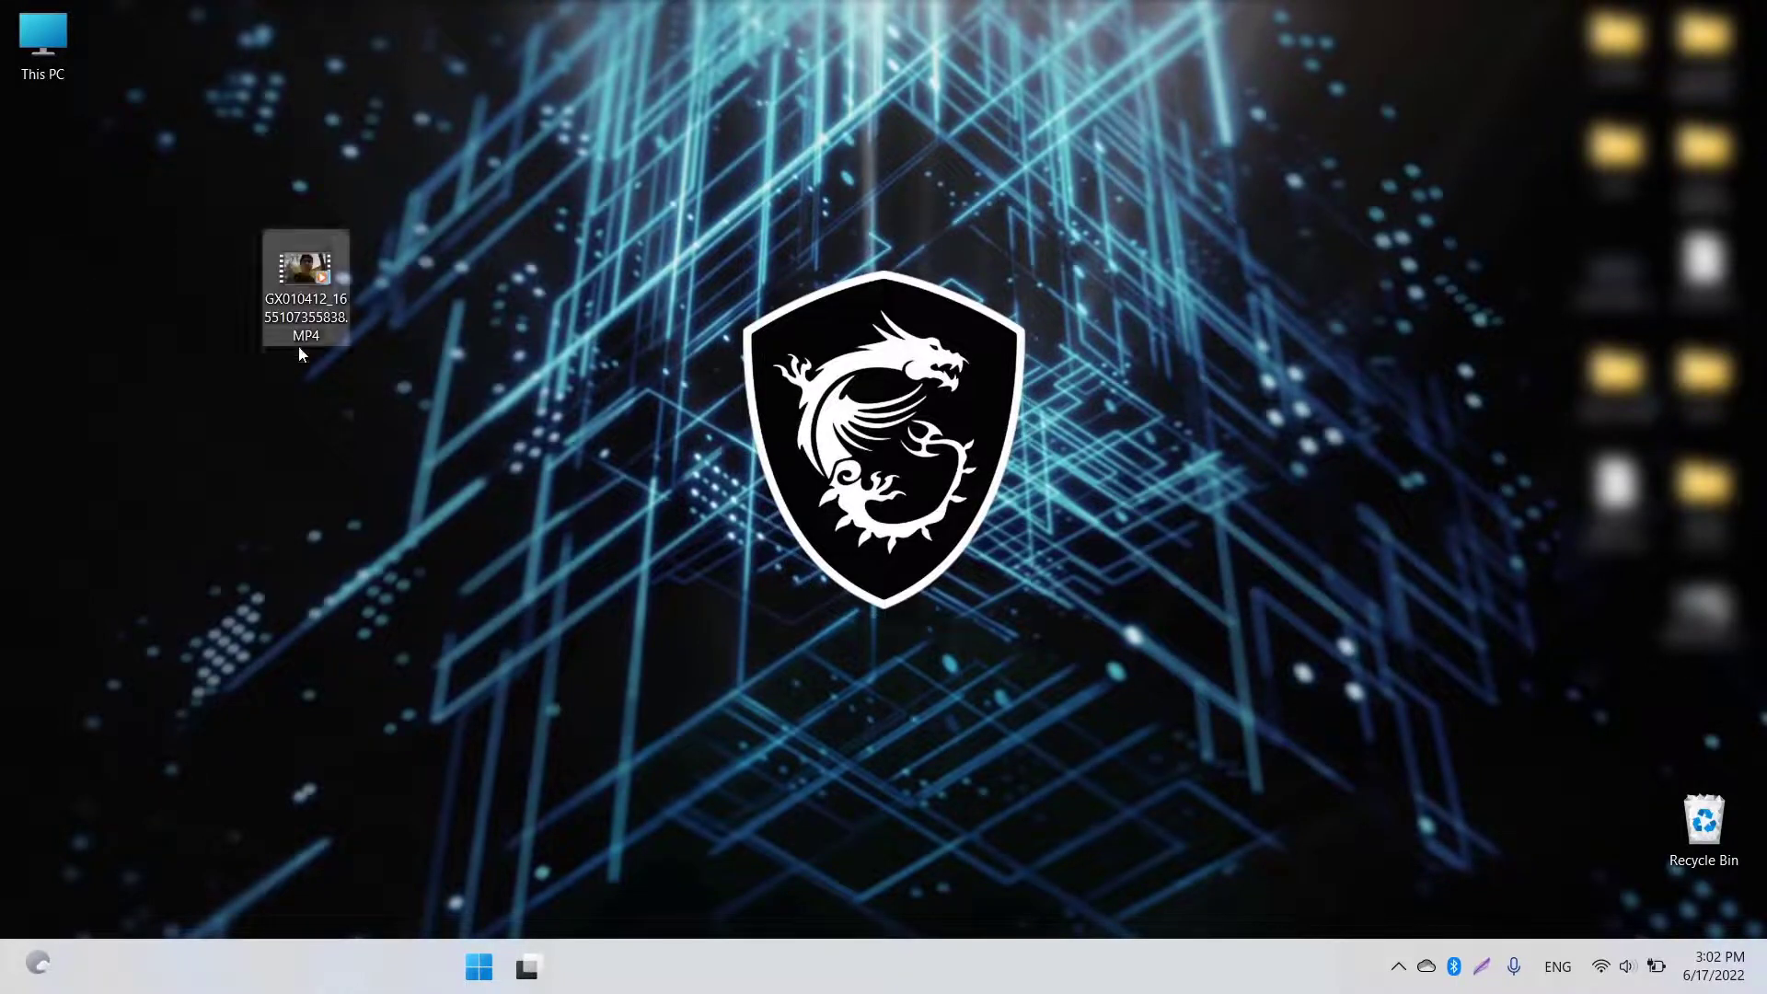
Check the MP4's Properties (1.11 GB, 1920x1080, 00:02:41) on the General and Details tabs, then cancel.
{"action": "right_click", "coordinate": [299, 277]}
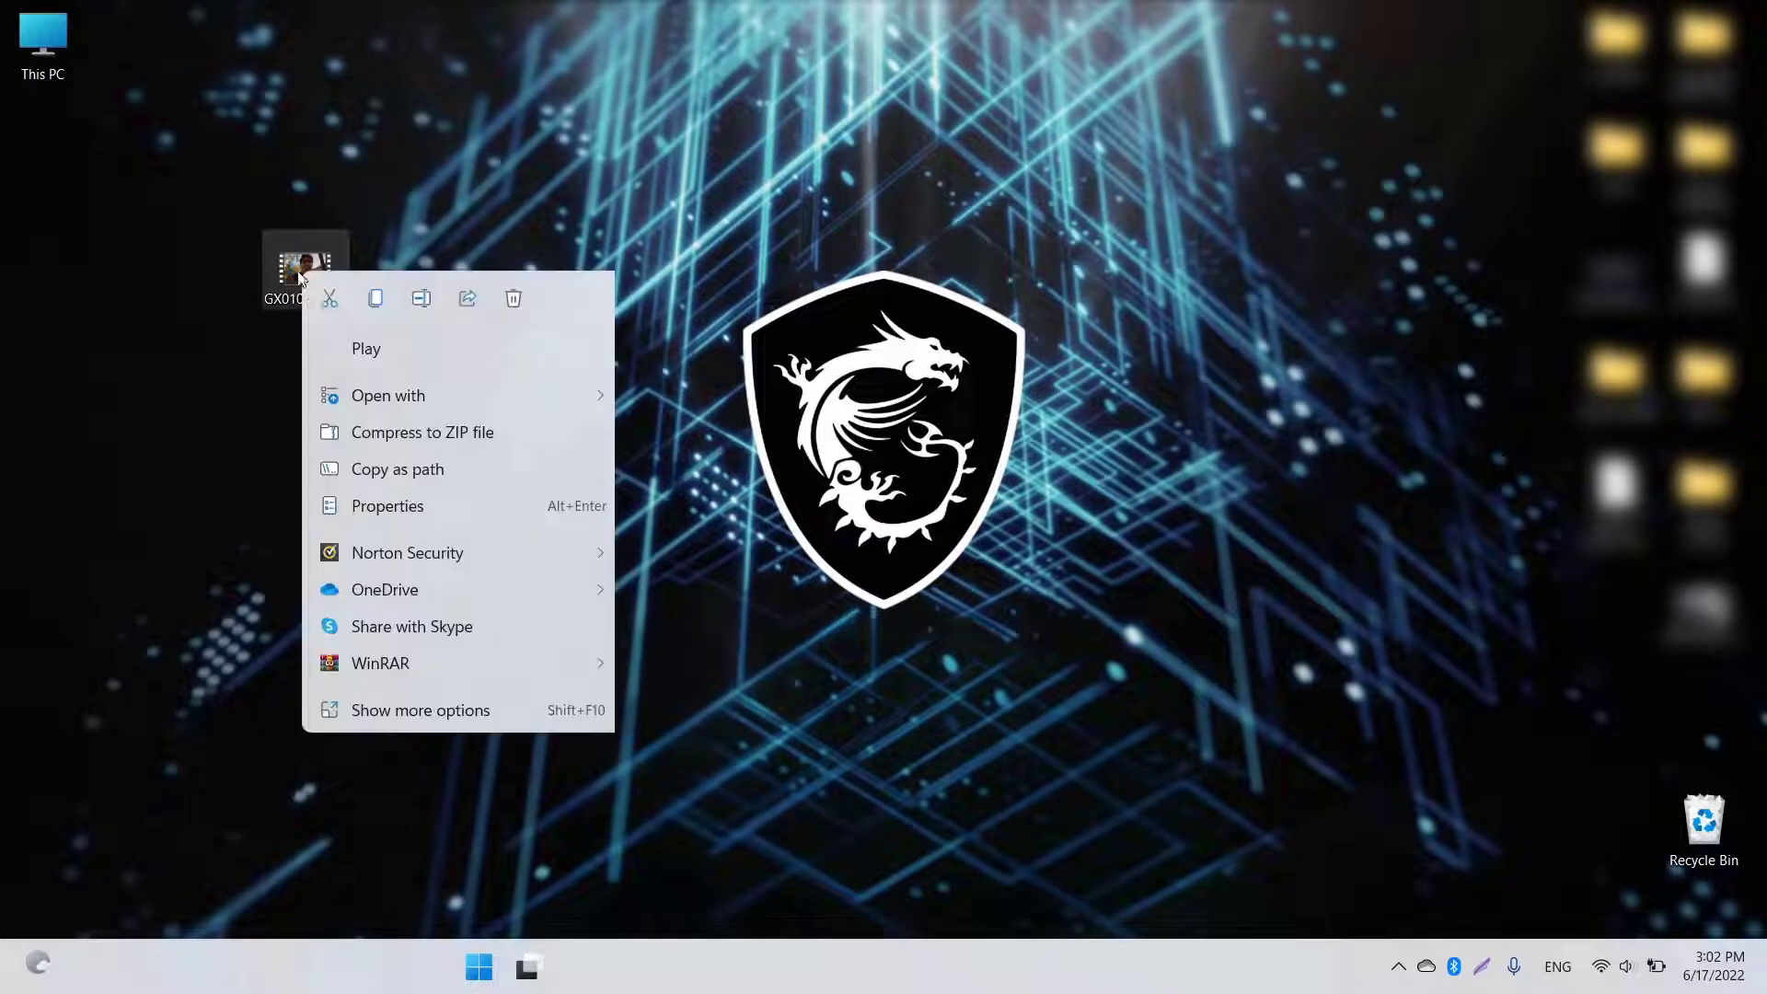
{"action": "left_click", "coordinate": [388, 508]}
{"action": "left_click_drag", "start_coordinate": [476, 312], "coordinate": [542, 122]}
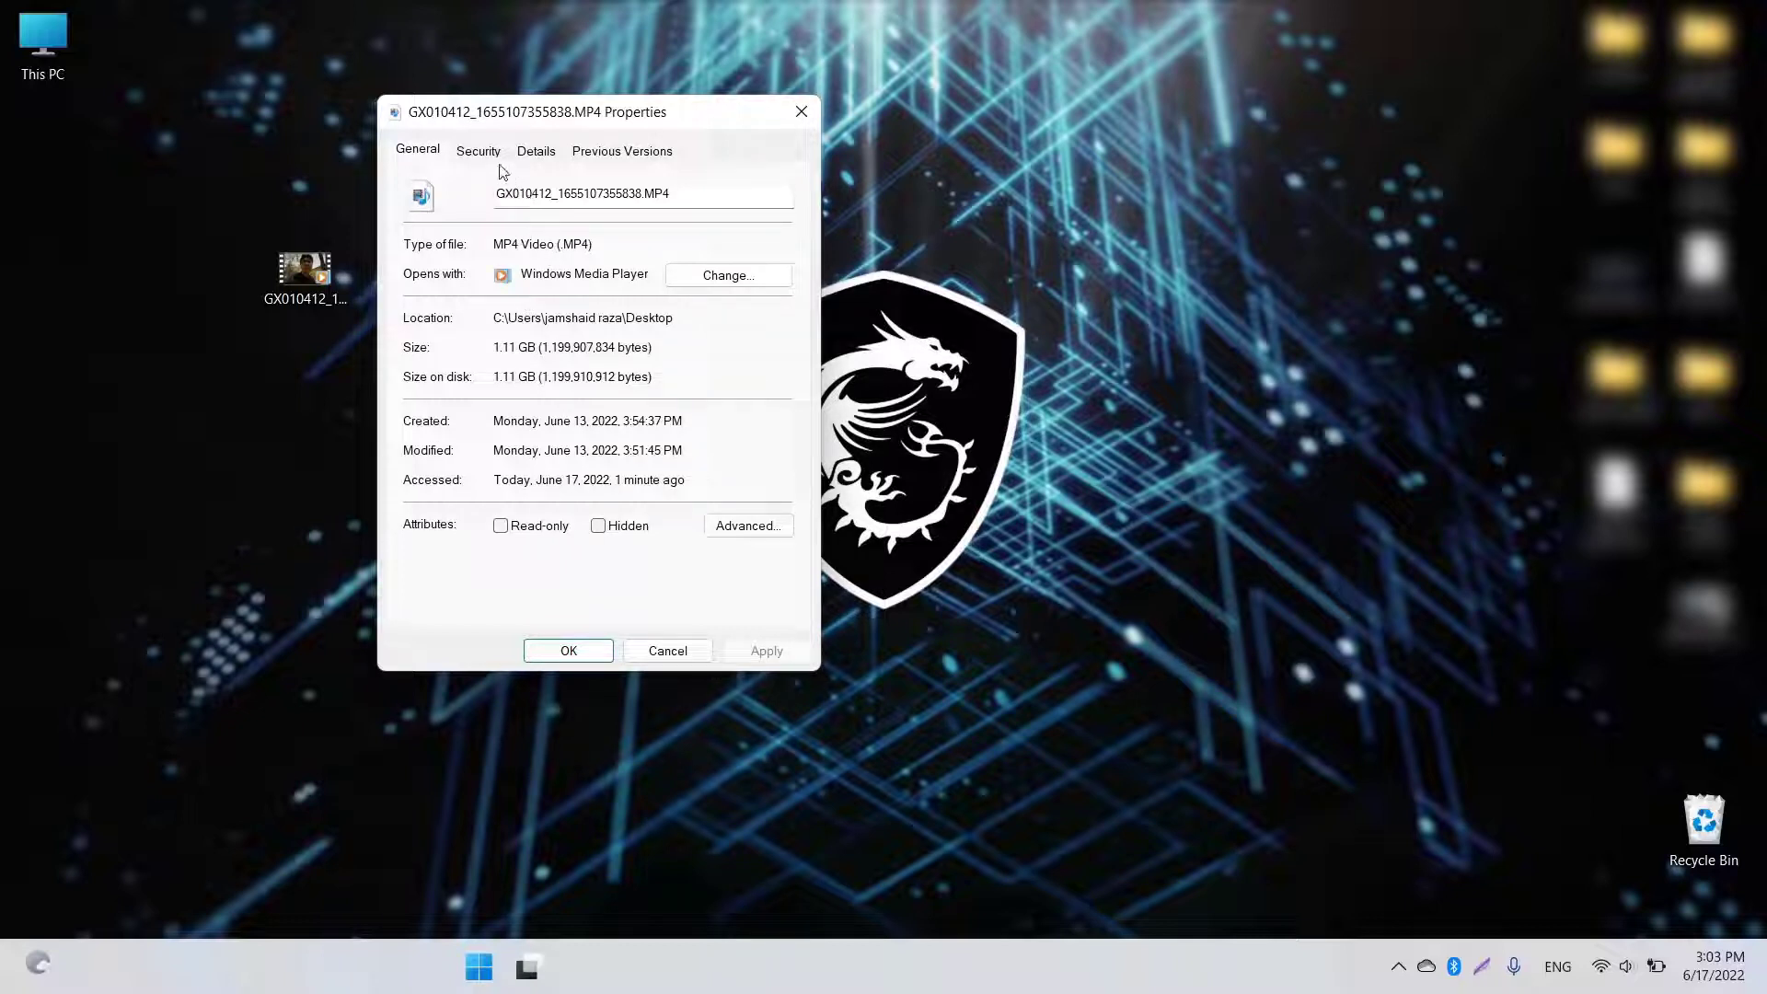
{"action": "left_click", "coordinate": [530, 154]}
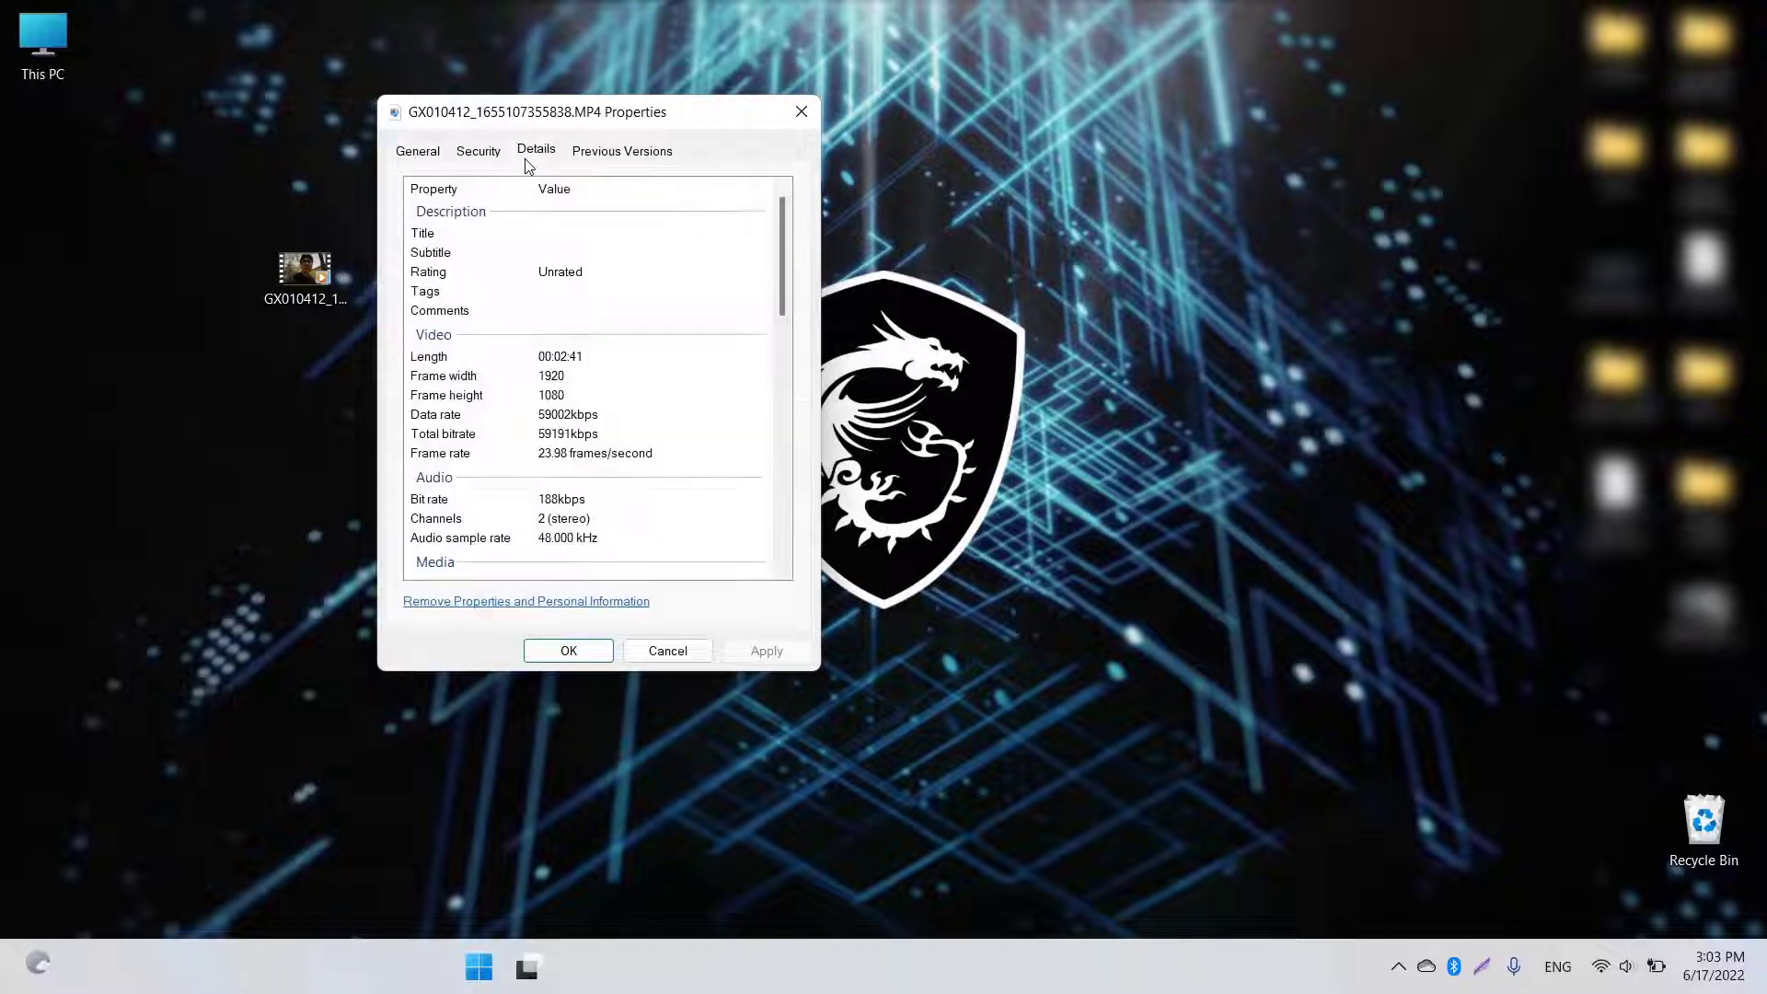
{"action": "left_click", "coordinate": [428, 153]}
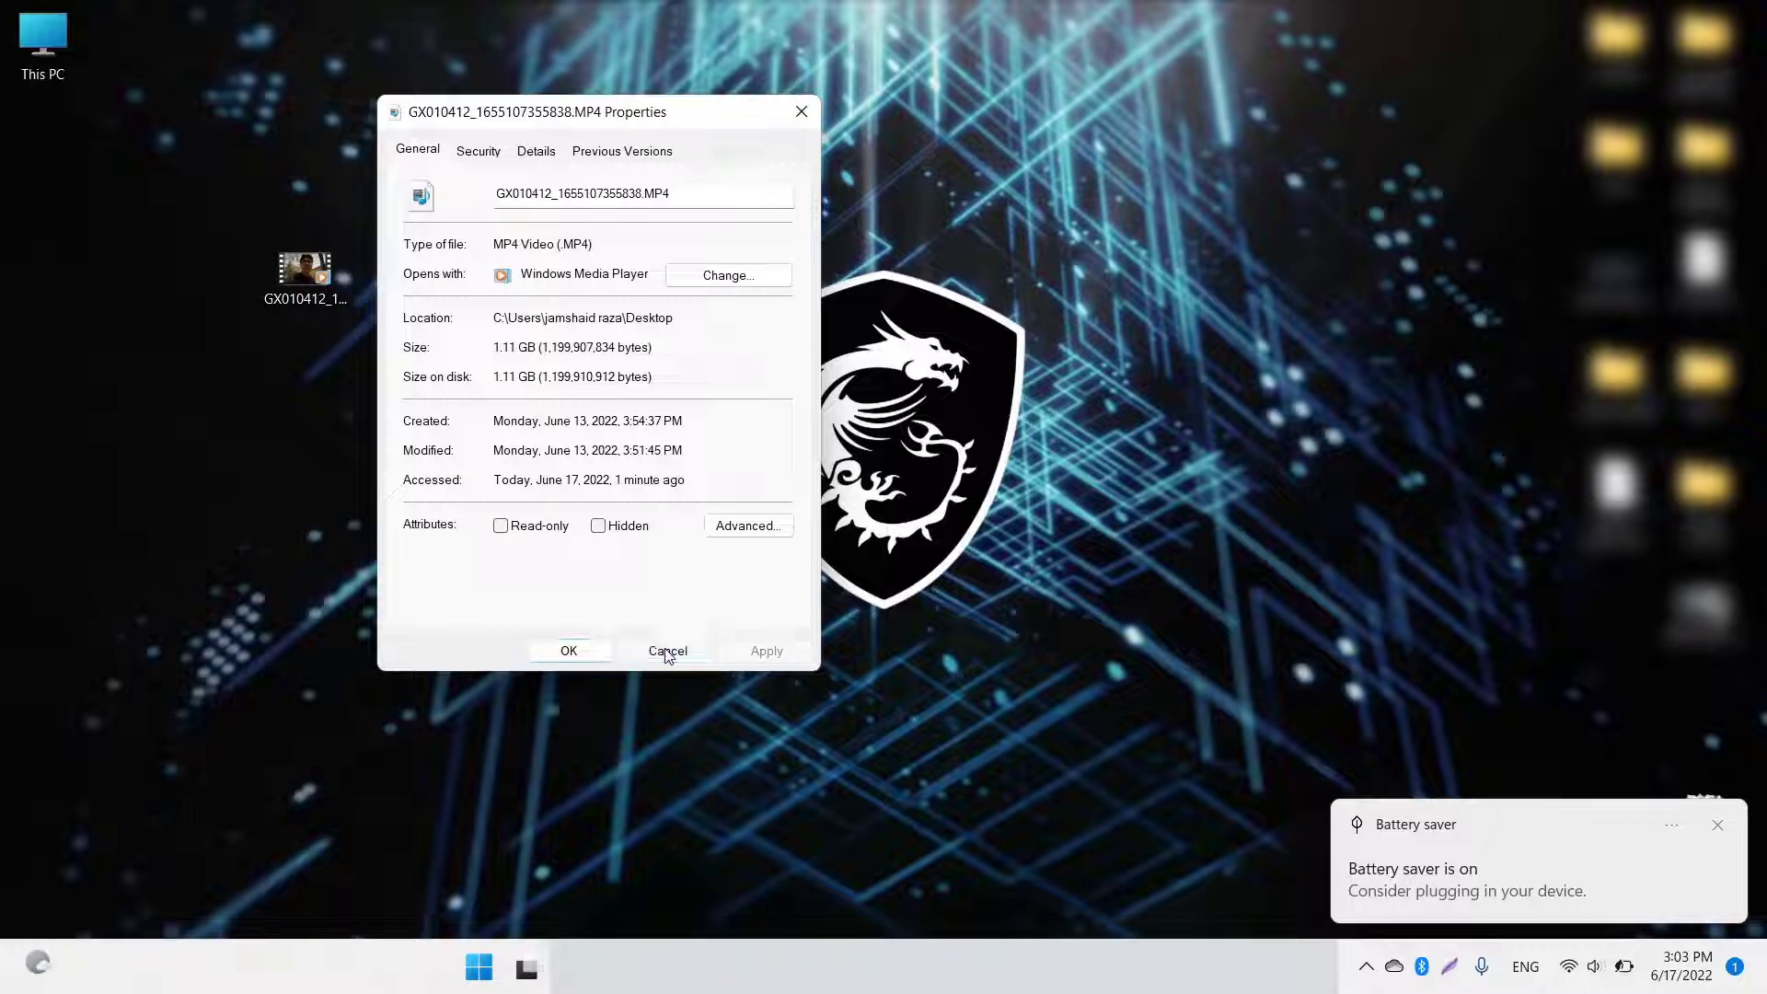
{"action": "left_click", "coordinate": [667, 650]}
Shift the MP4 icon back left, play the clip in Windows Media Player, then close the player.
{"action": "left_click_drag", "start_coordinate": [277, 304], "coordinate": [188, 313]}
{"action": "double_click", "coordinate": [214, 290]}
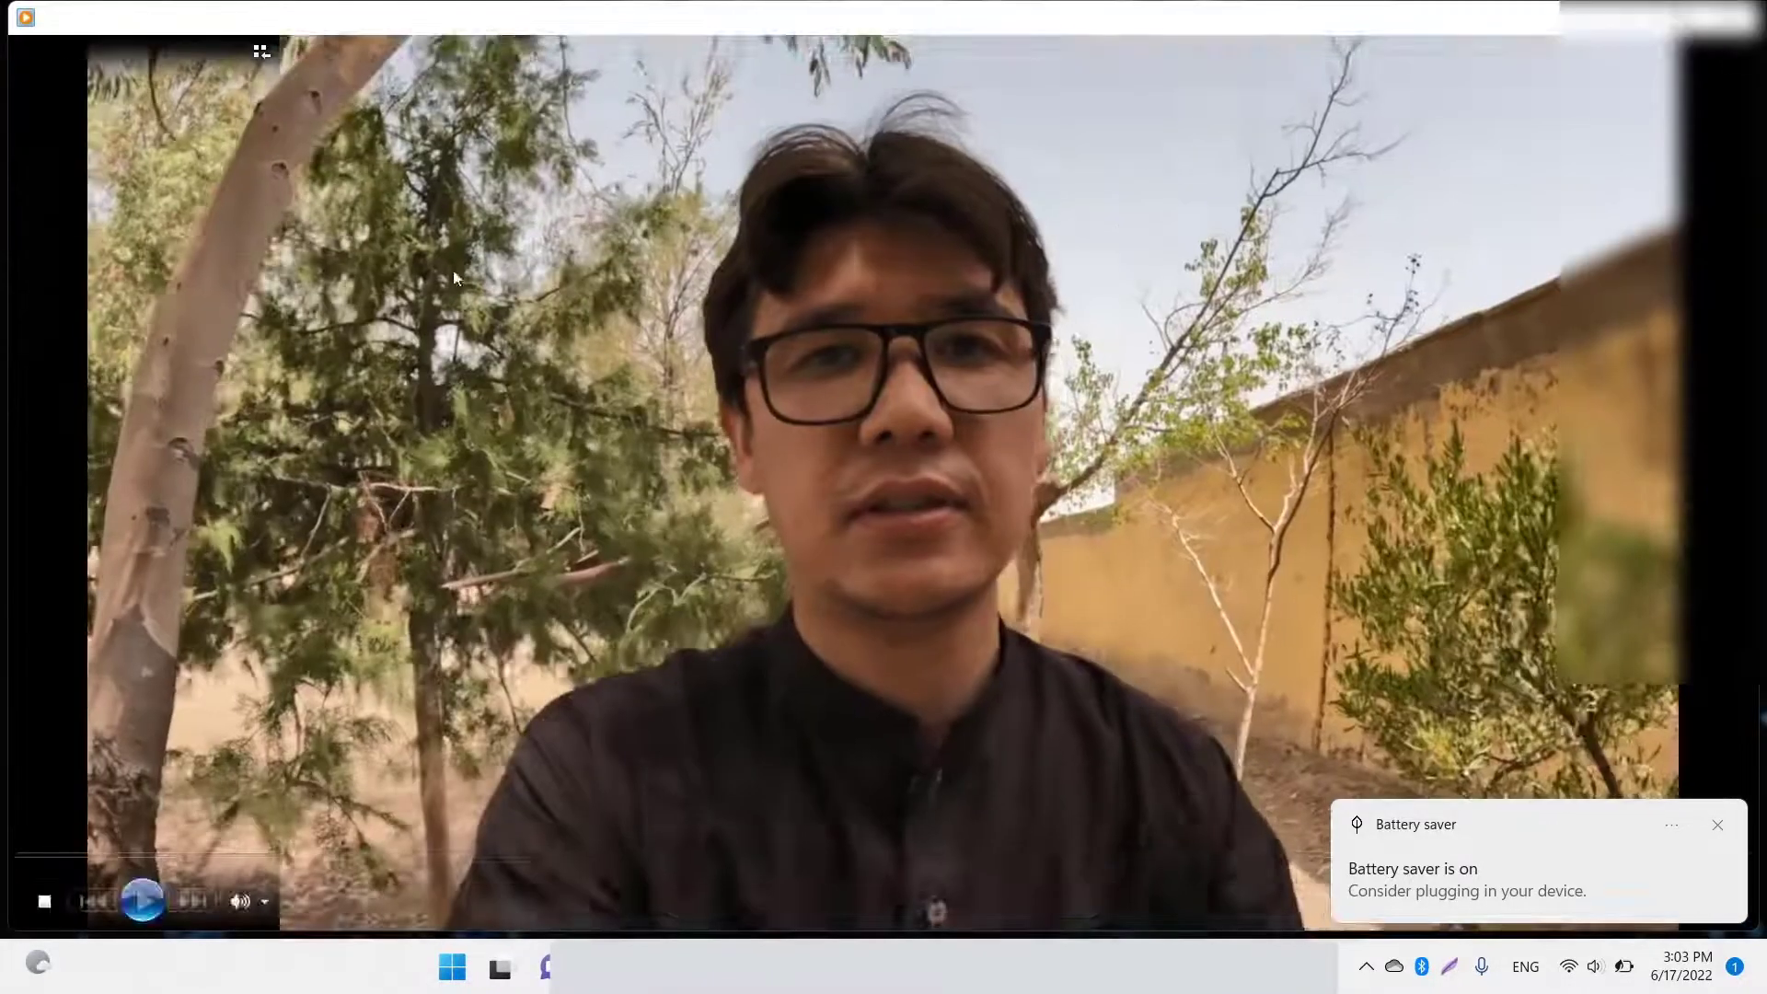
{"action": "key", "text": "ctrl+p"}
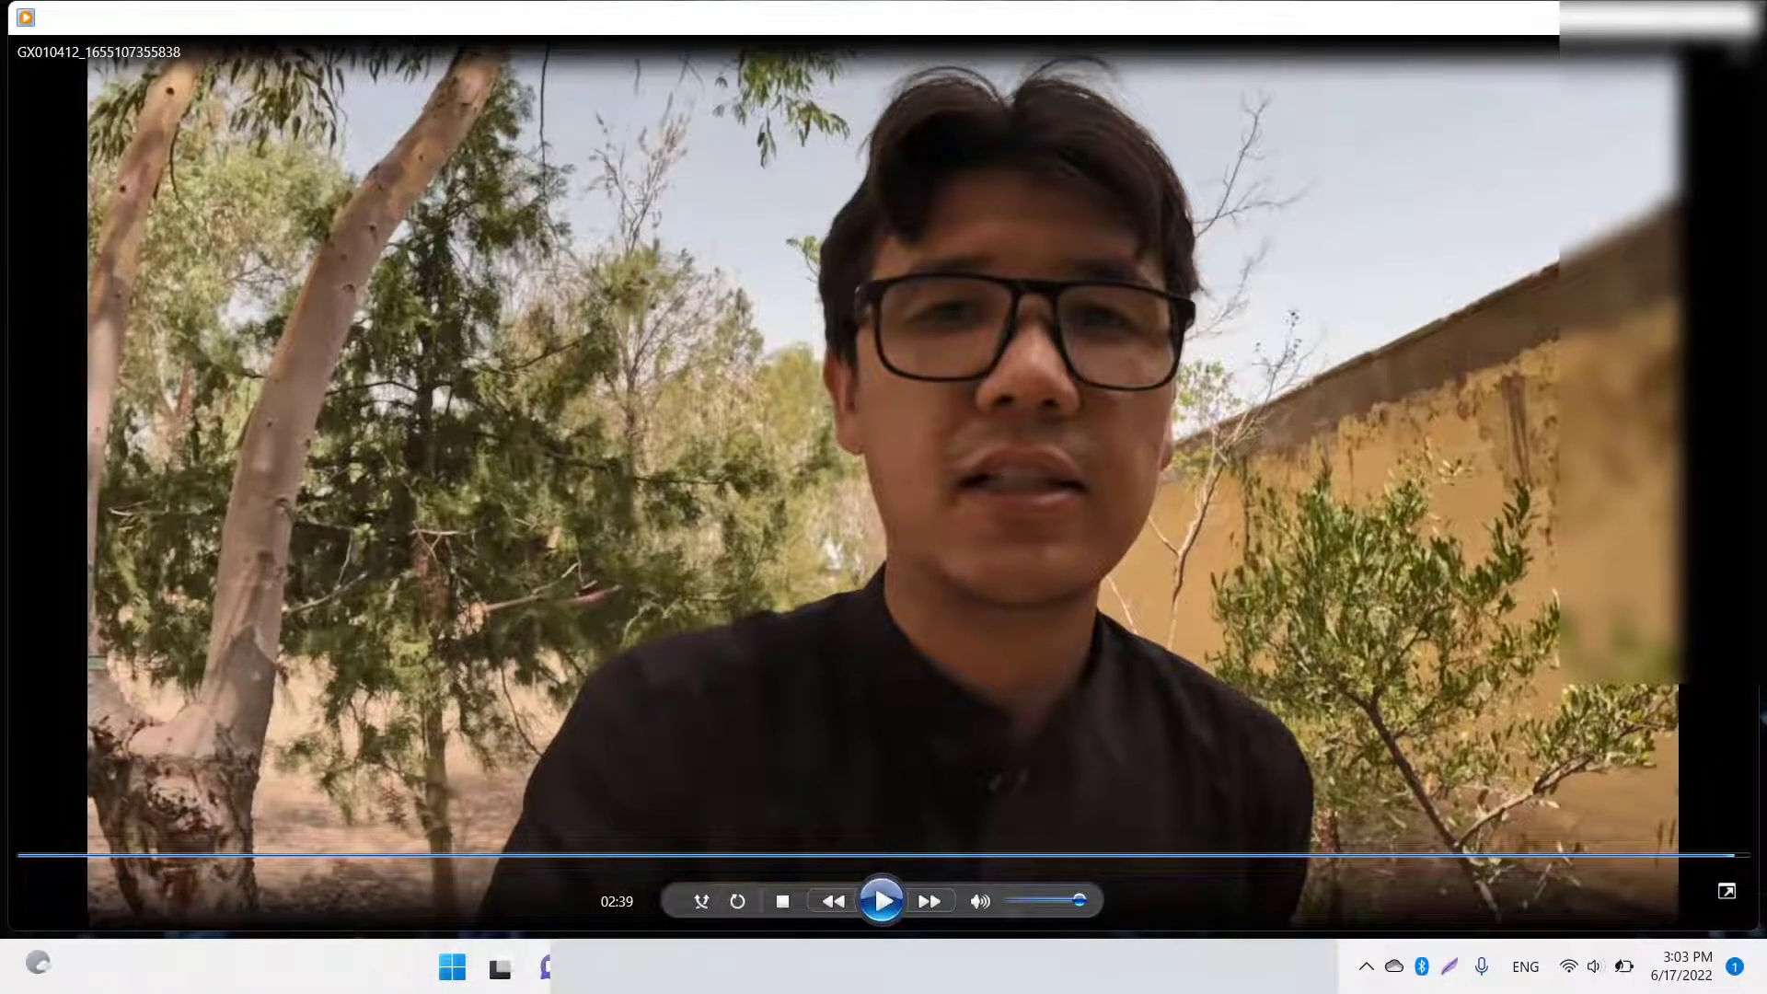
{"action": "key", "text": "alt+F4"}
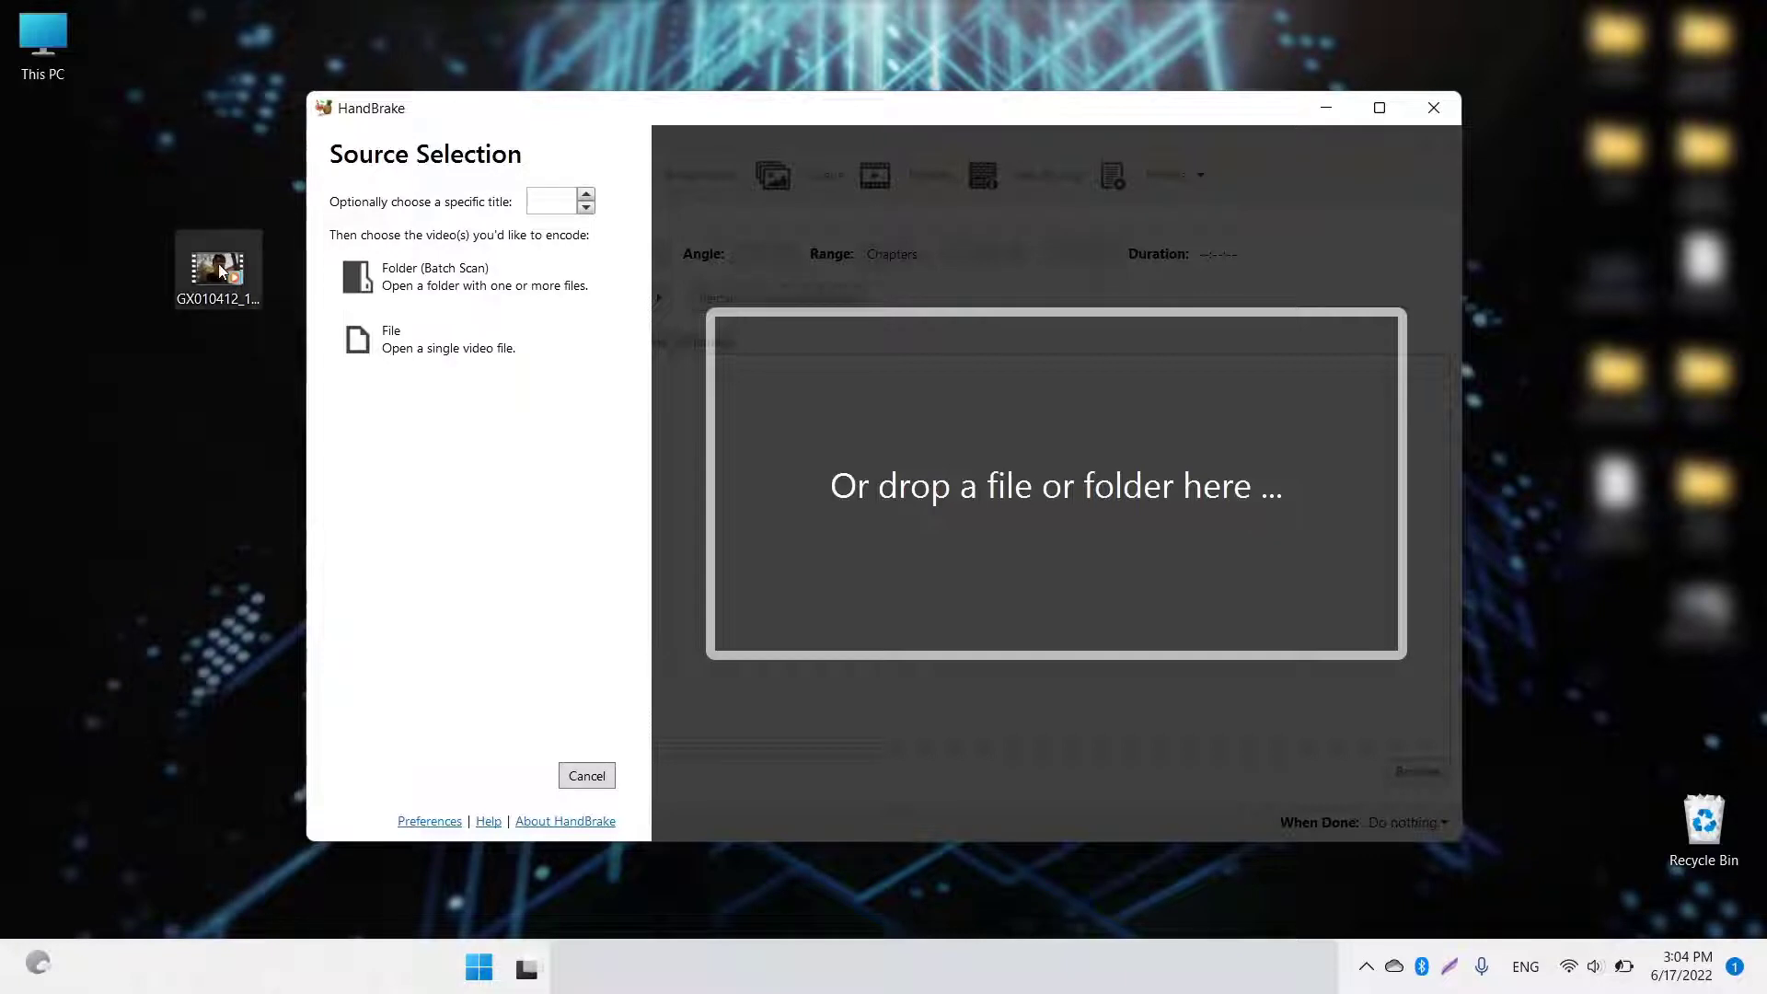
Raise the HandBrake window and drop the GX010412 MP4 in as the encode source.
{"action": "left_click_drag", "start_coordinate": [405, 109], "coordinate": [396, 49]}
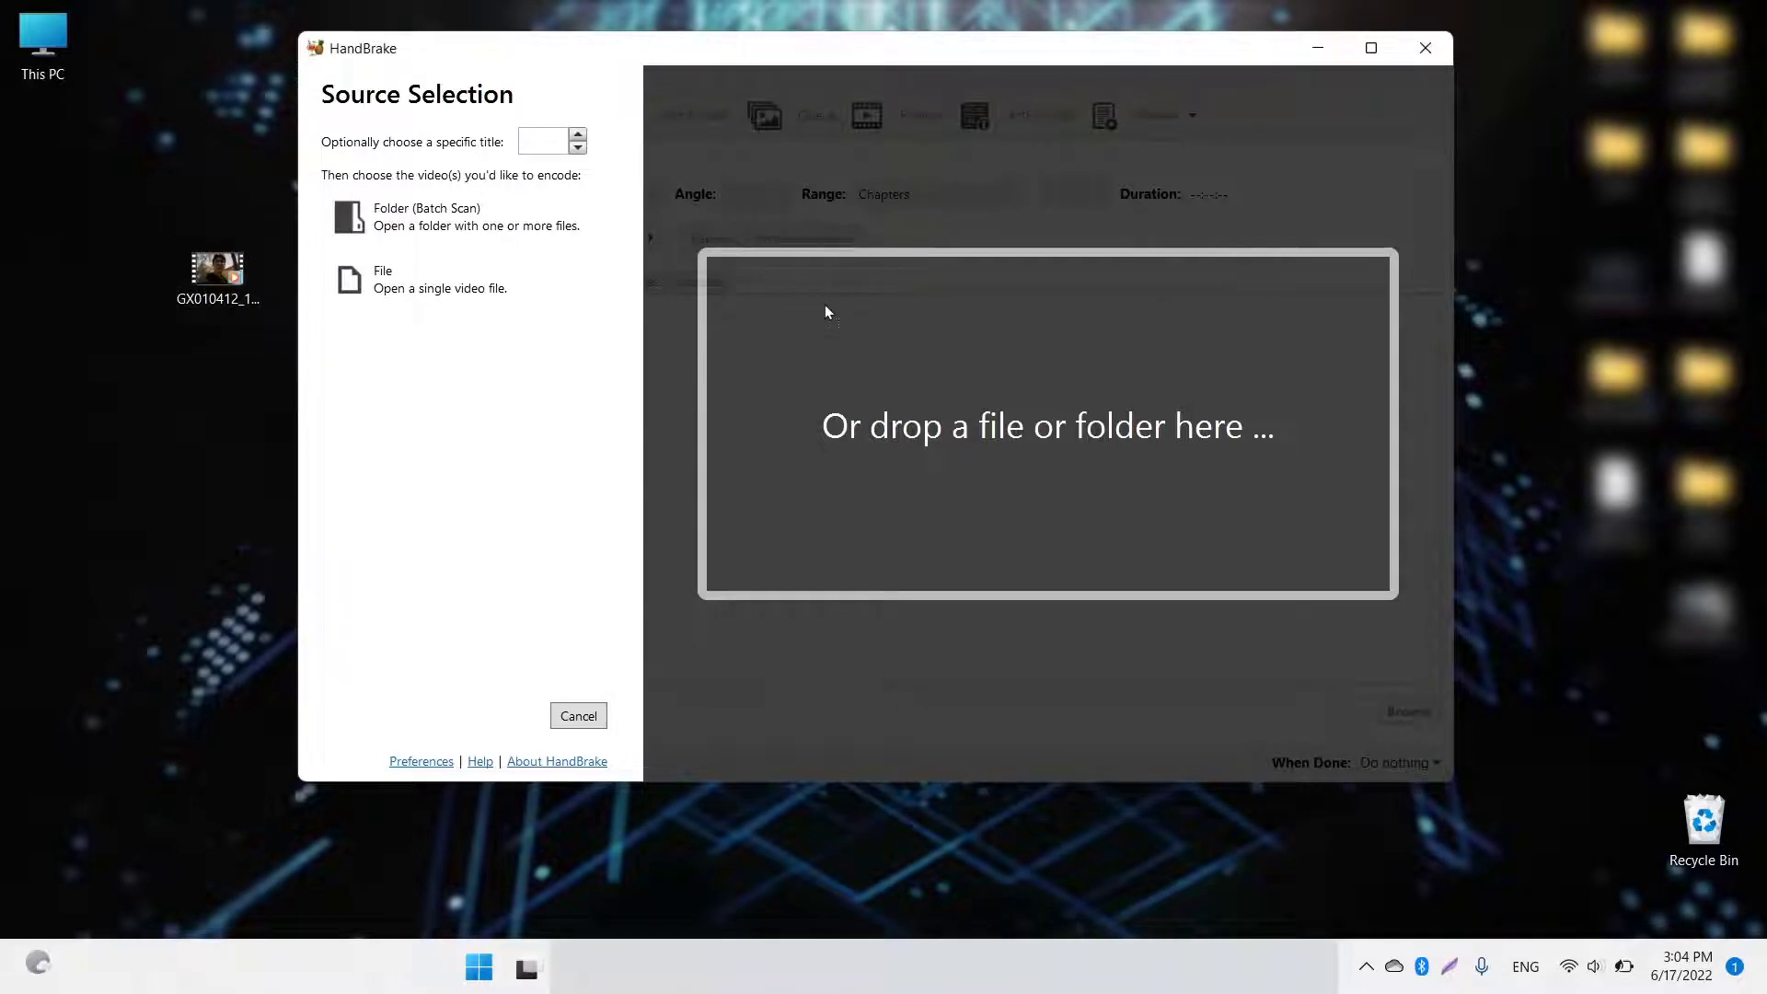
{"action": "left_click_drag", "start_coordinate": [826, 381], "coordinate": [827, 381]}
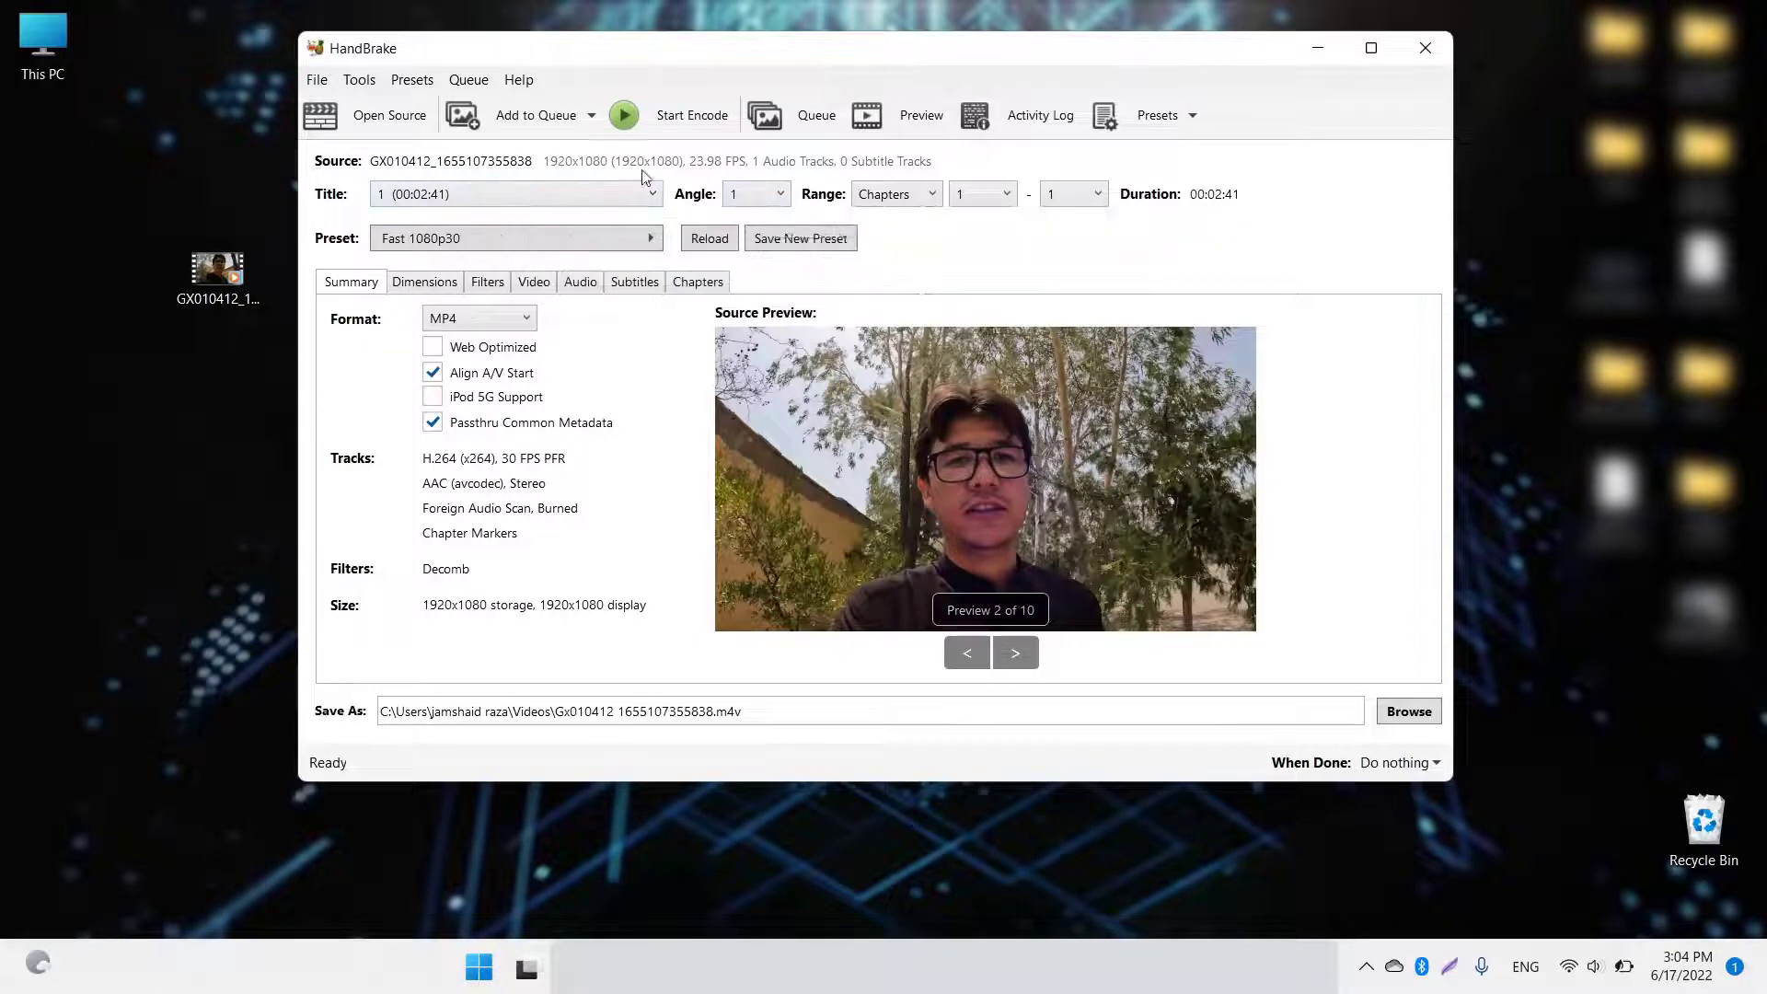
Enable Web Optimized and save the output to the Desktop as 'compress Gopro File'.
{"action": "left_click", "coordinate": [436, 352]}
{"action": "left_click", "coordinate": [1409, 712]}
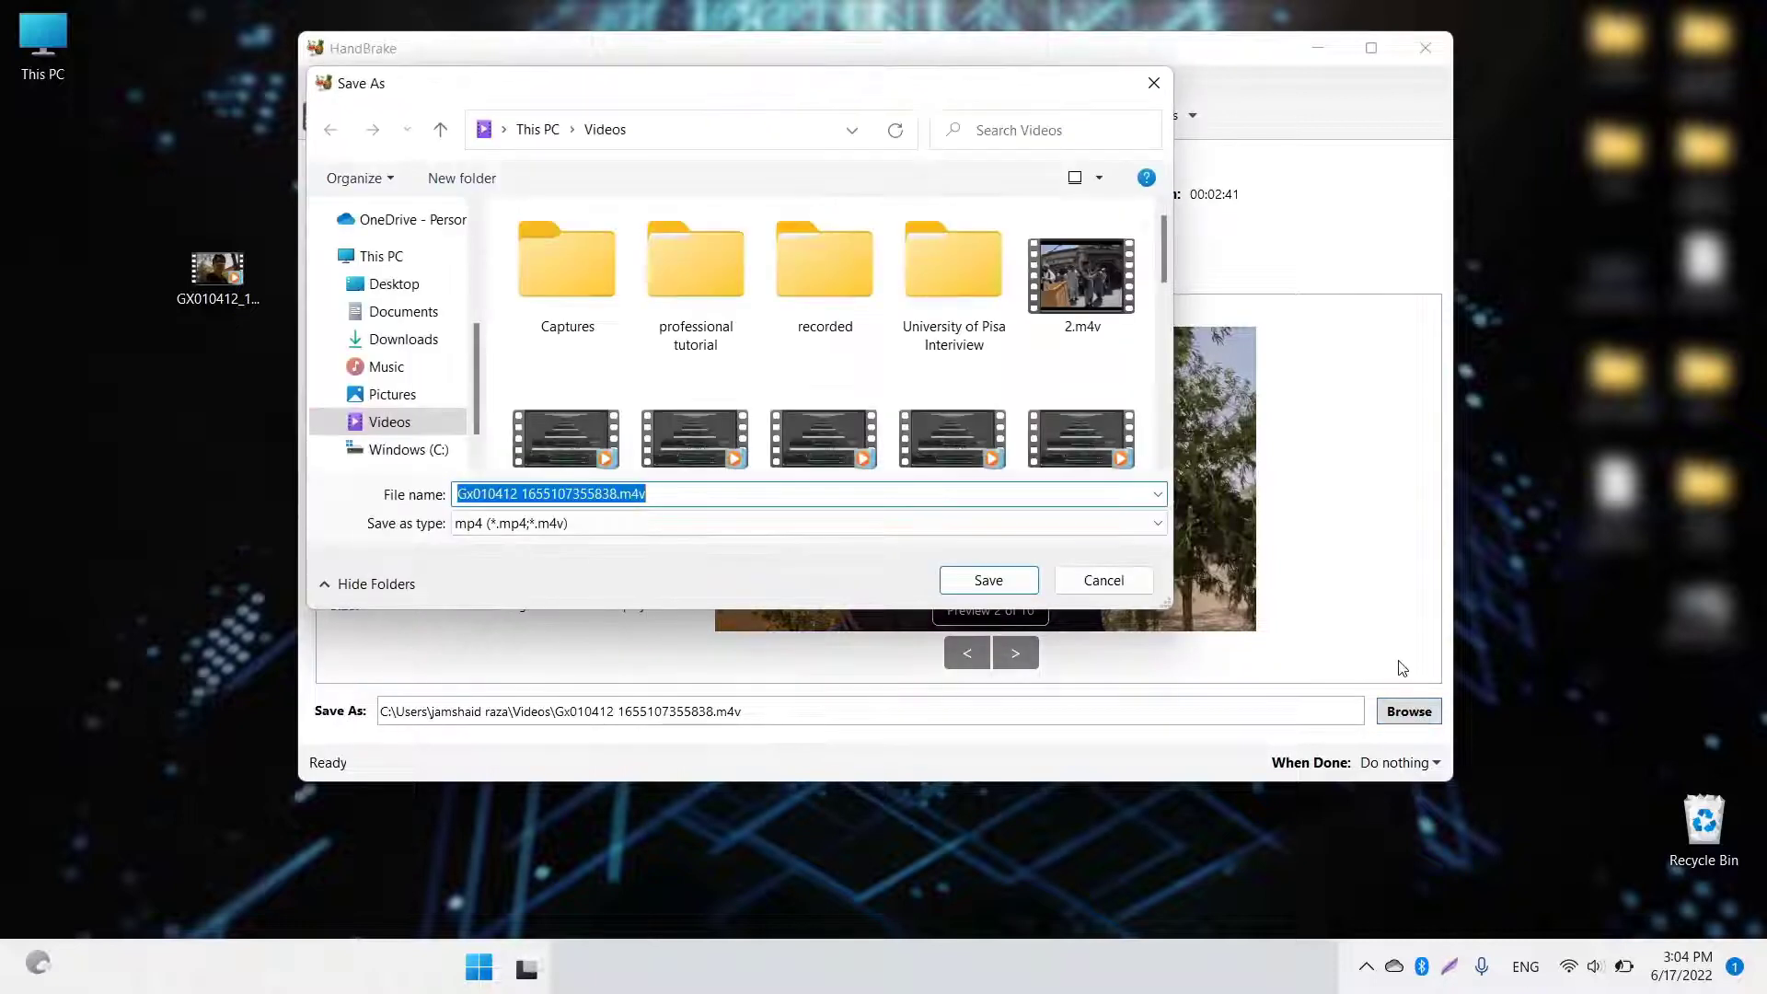
{"action": "left_click", "coordinate": [395, 284]}
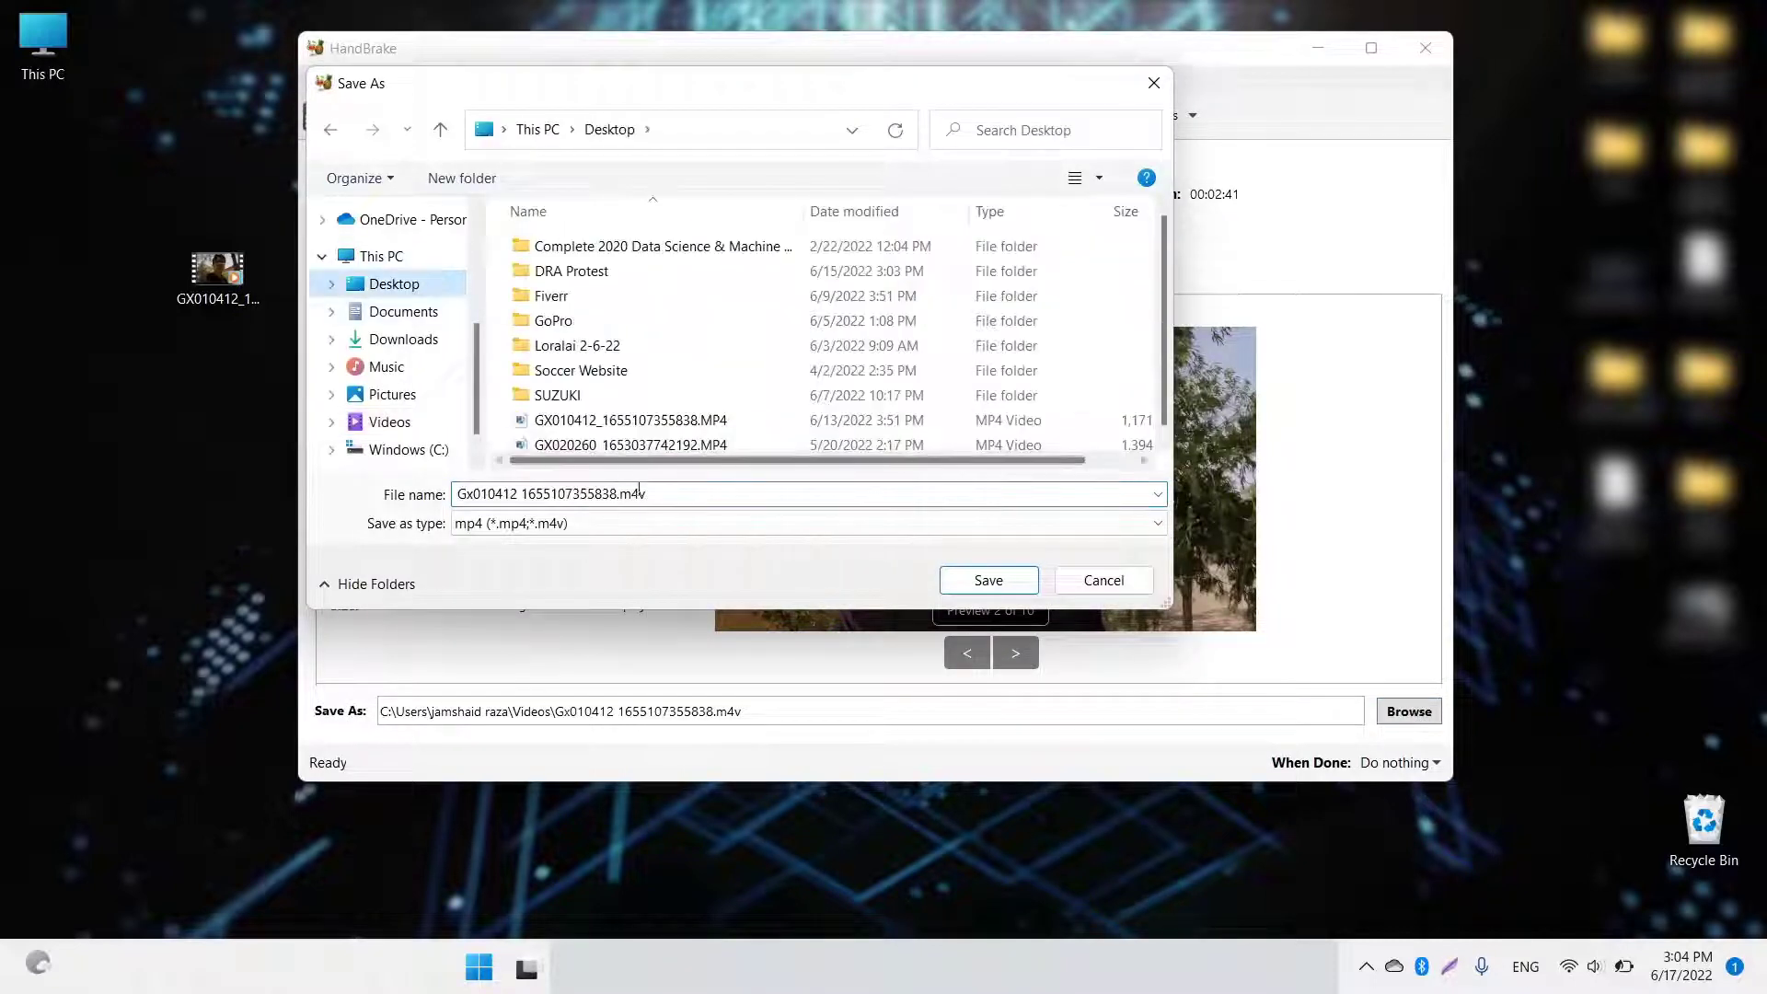
{"action": "triple_click", "coordinate": [666, 495]}
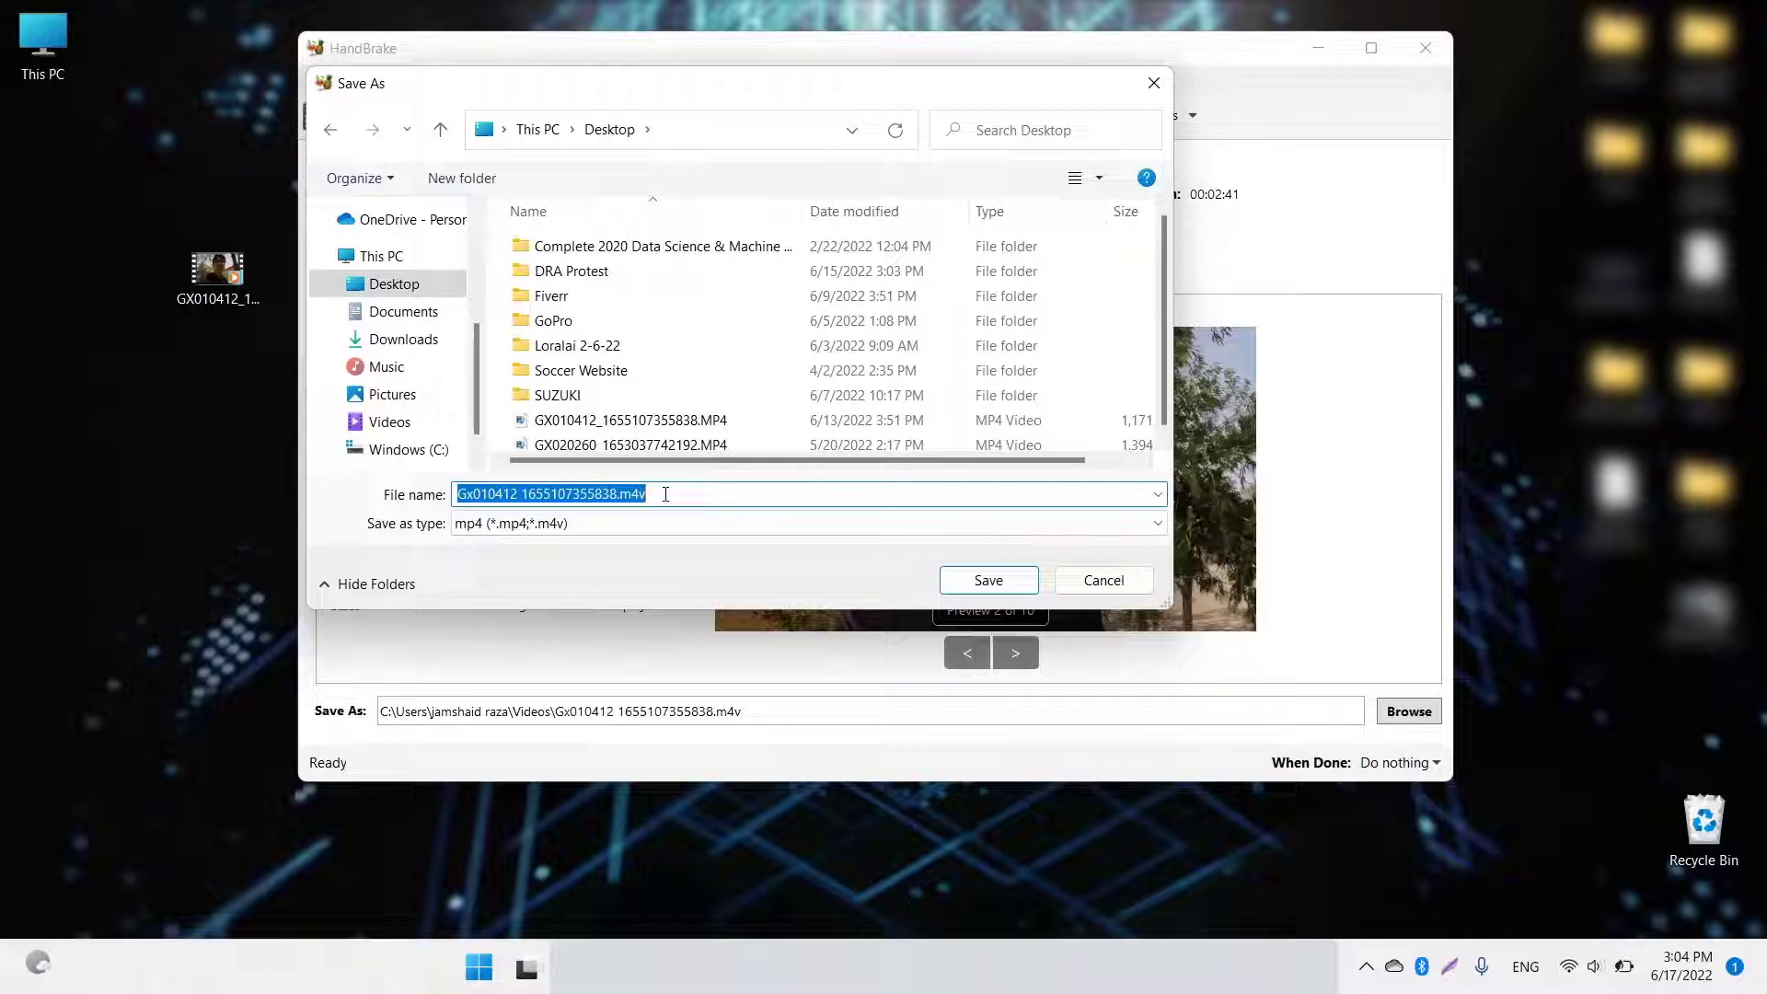
{"action": "type", "text": "comp"}
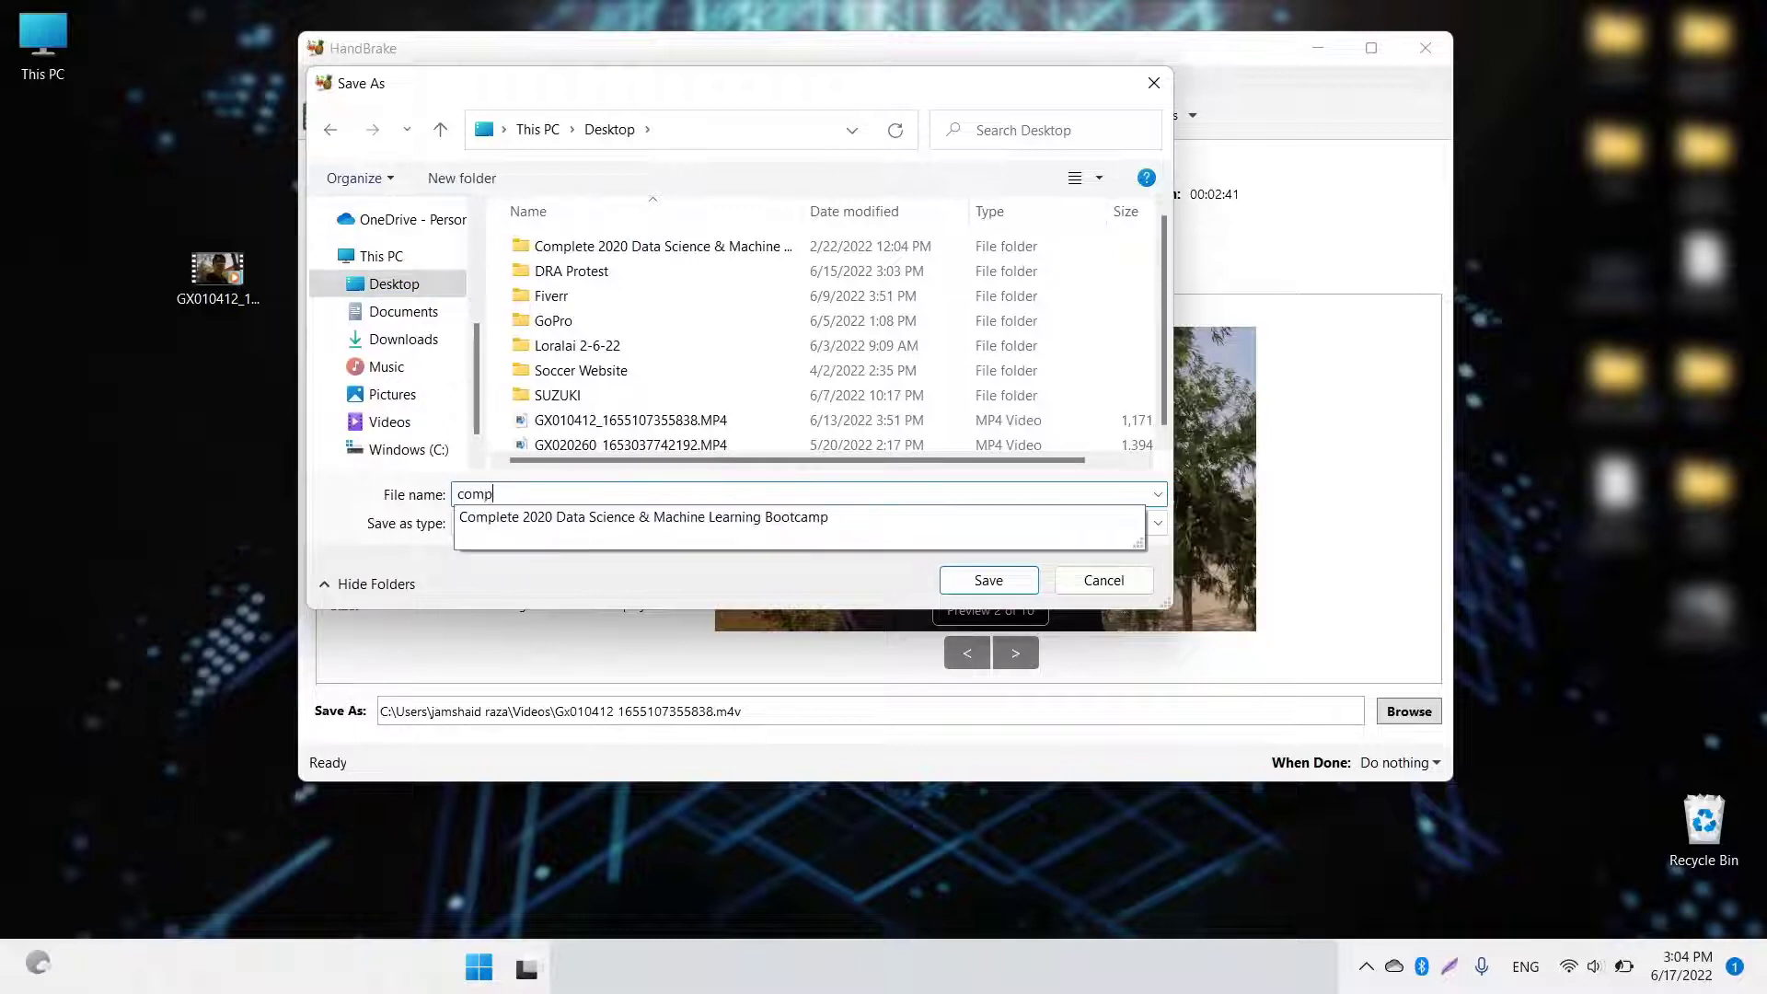
{"action": "type", "text": "ress "}
{"action": "type", "text": "Glo"}
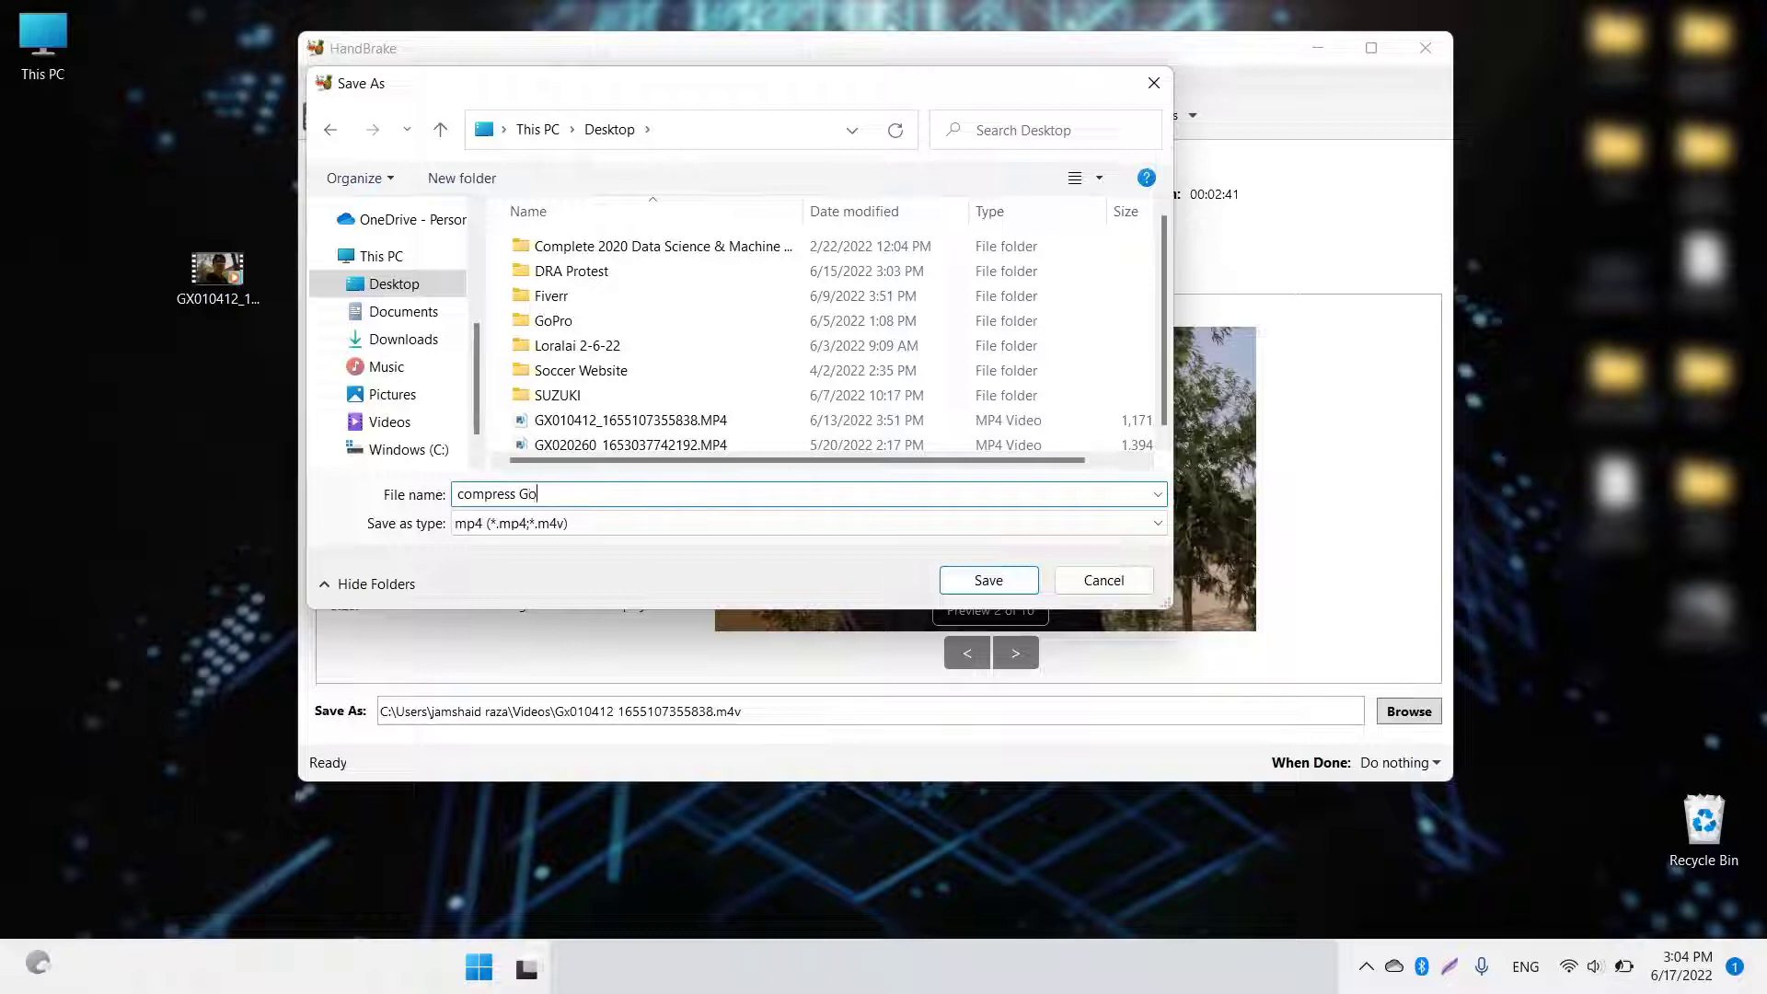
{"action": "type", "text": "pro File"}
{"action": "left_click", "coordinate": [999, 581]}
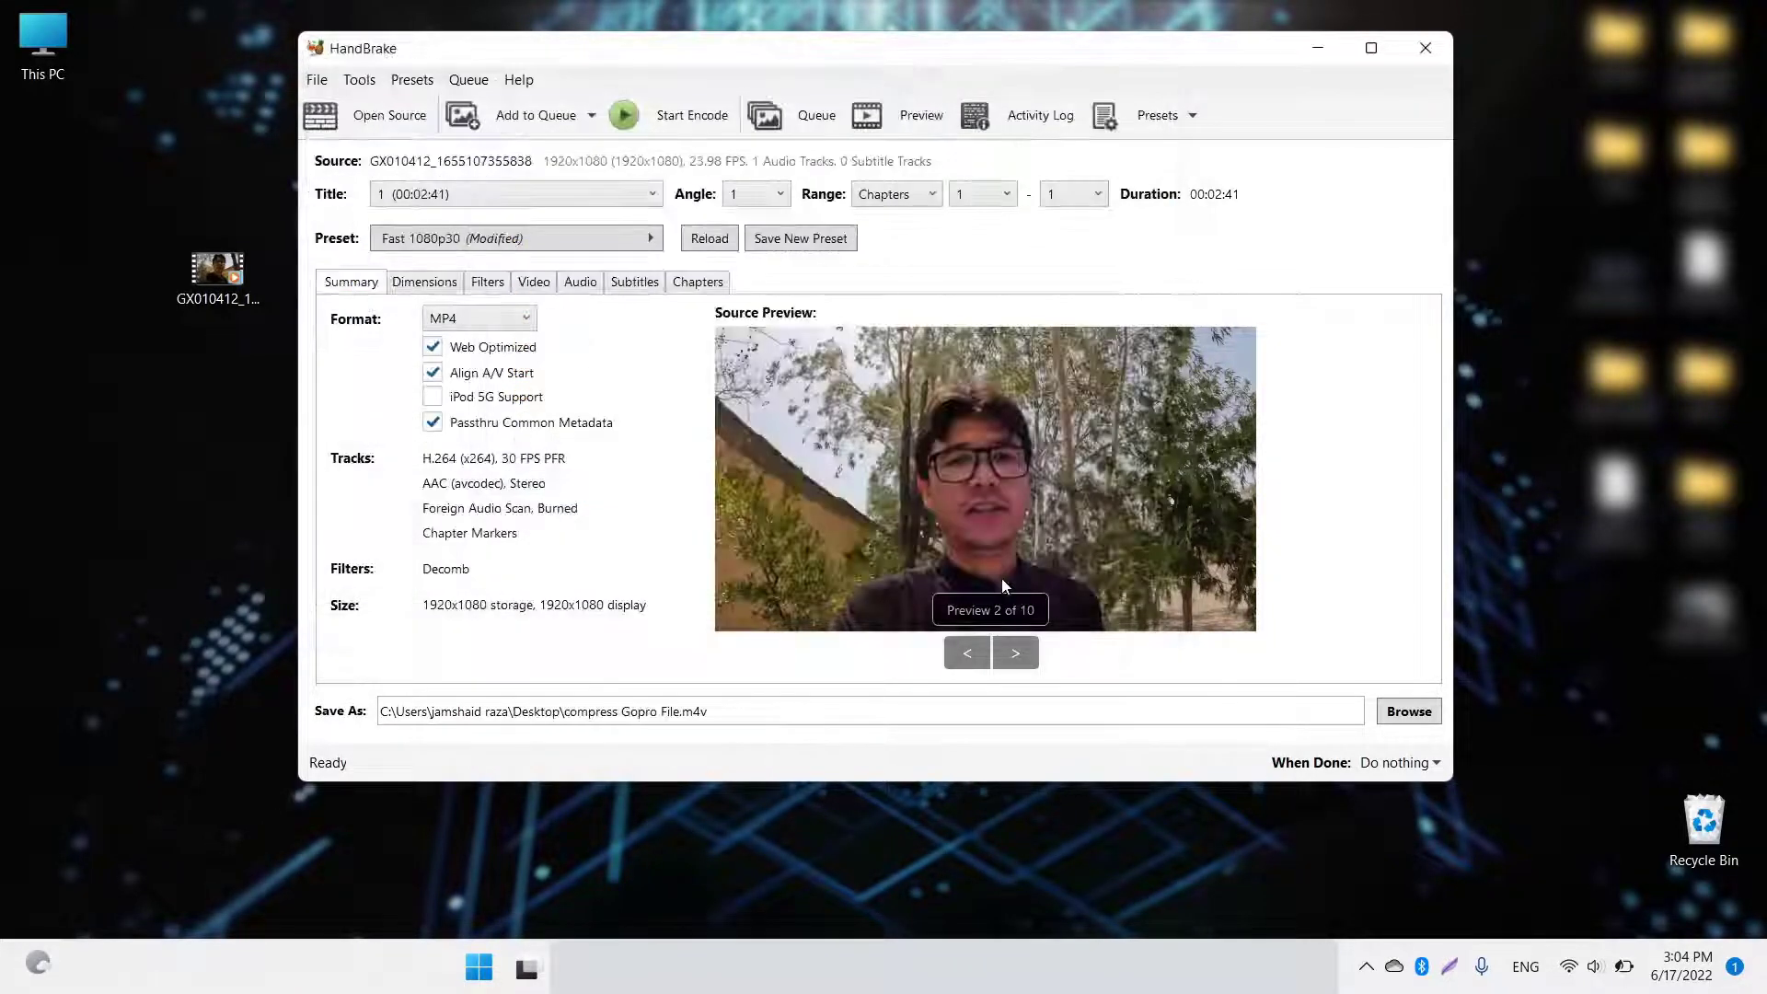
Start encoding the GoPro clip to compress Gopro File.m4v.
{"action": "left_click", "coordinate": [631, 112]}
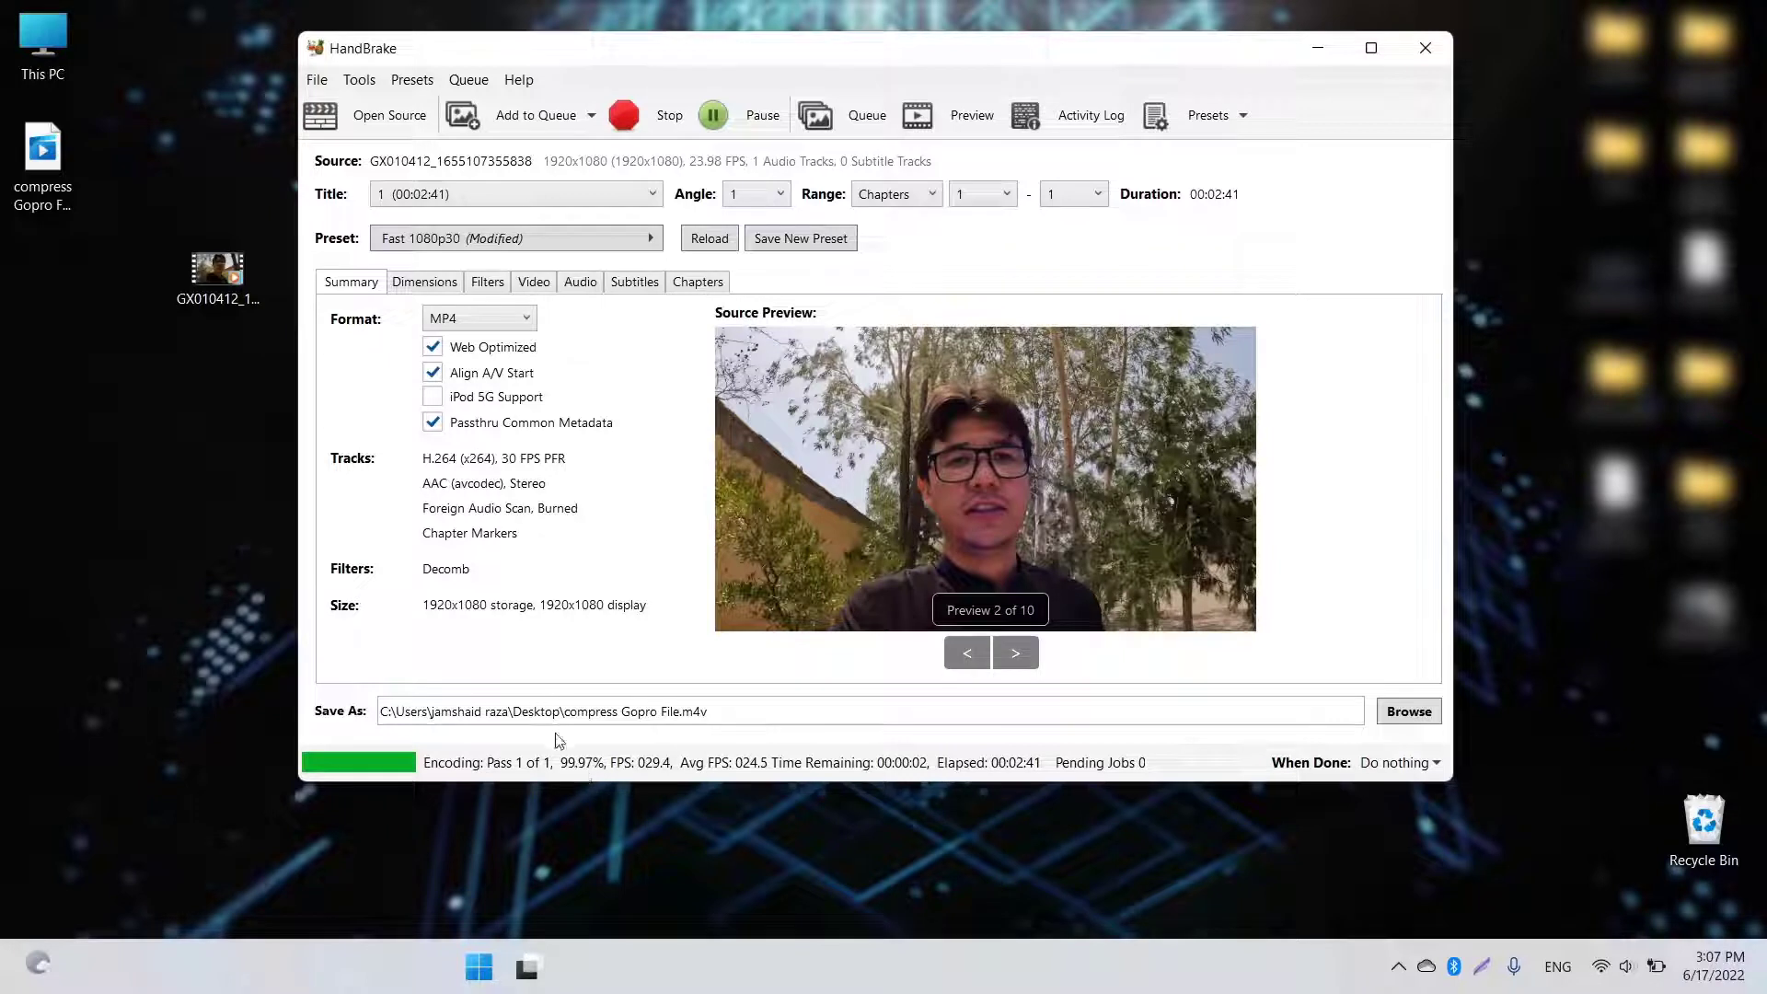
{"action": "double_click", "coordinate": [52, 155]}
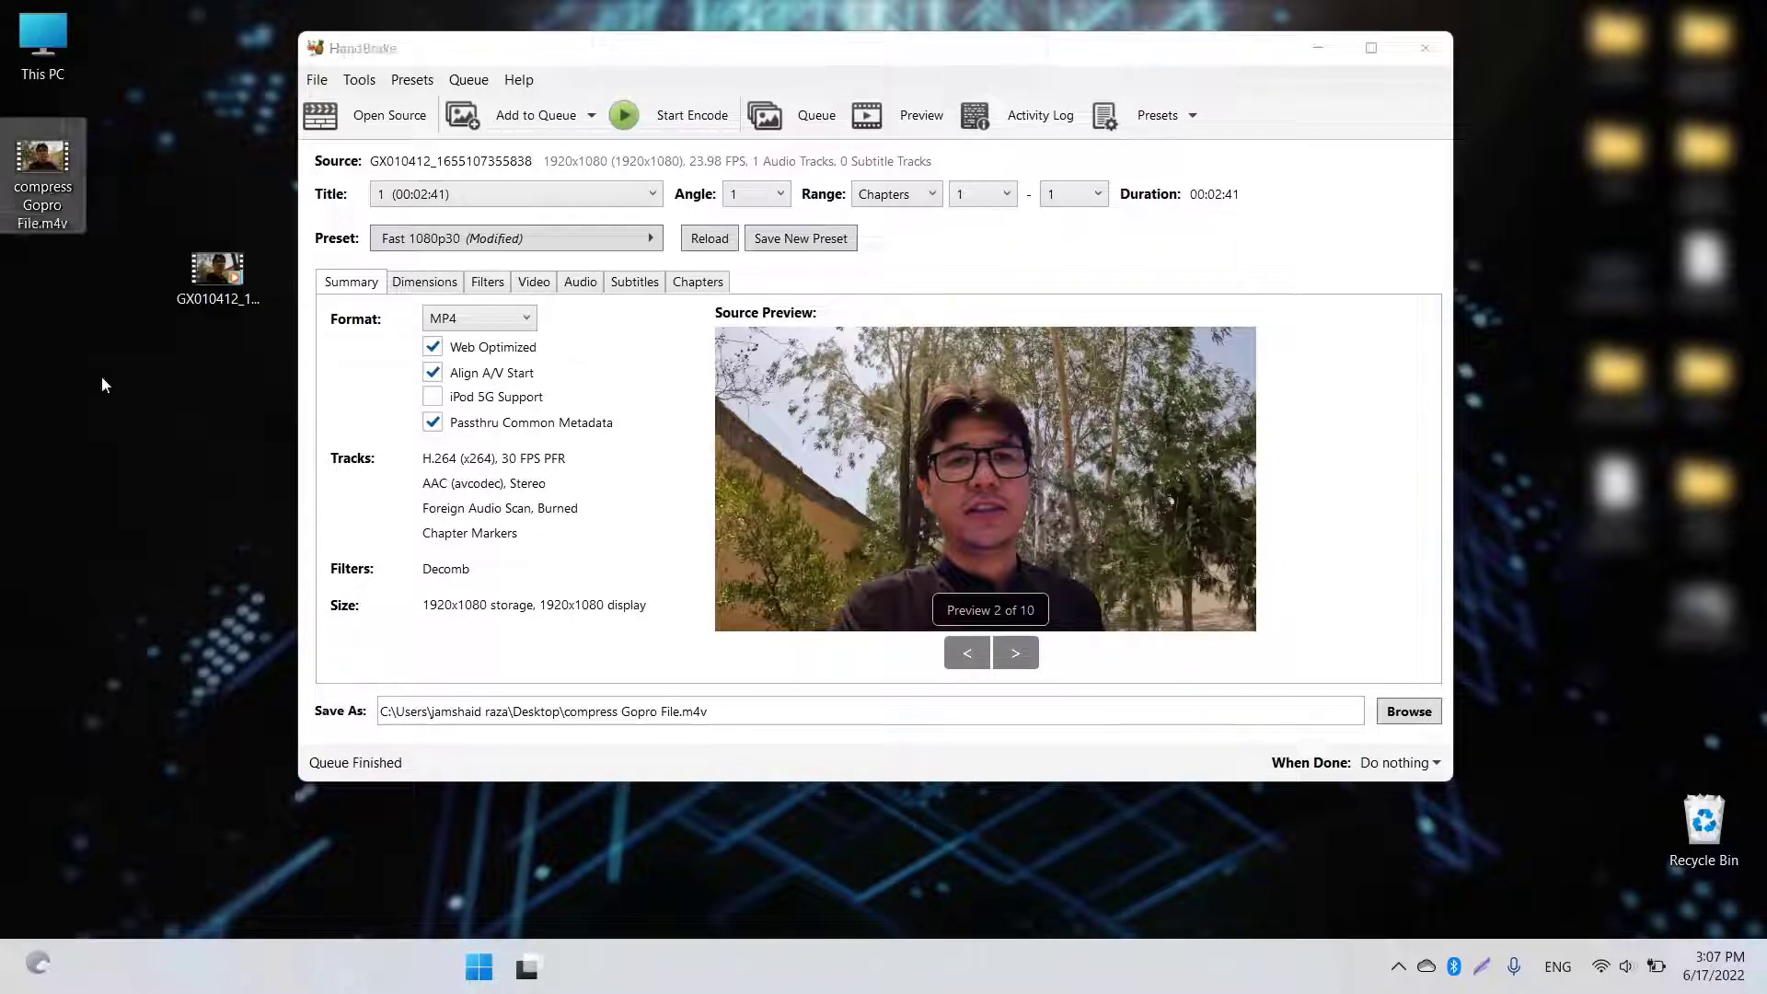
{"action": "right_click", "coordinate": [41, 180]}
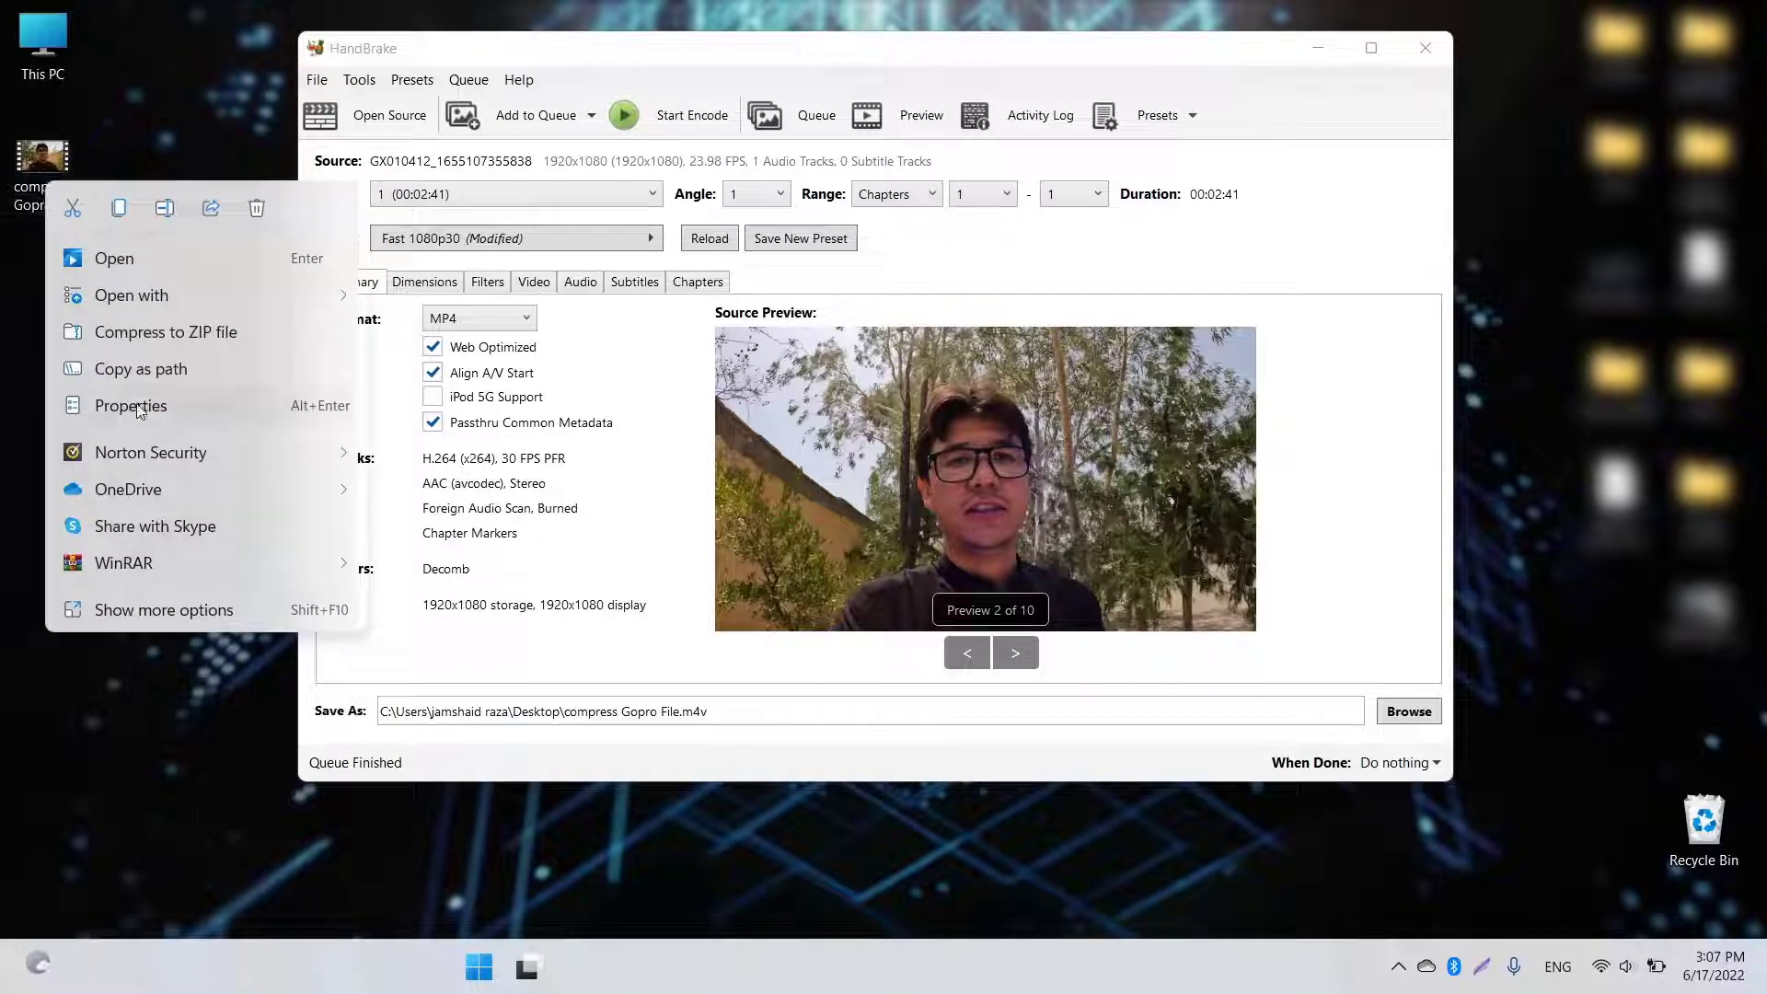
{"action": "left_click", "coordinate": [164, 611]}
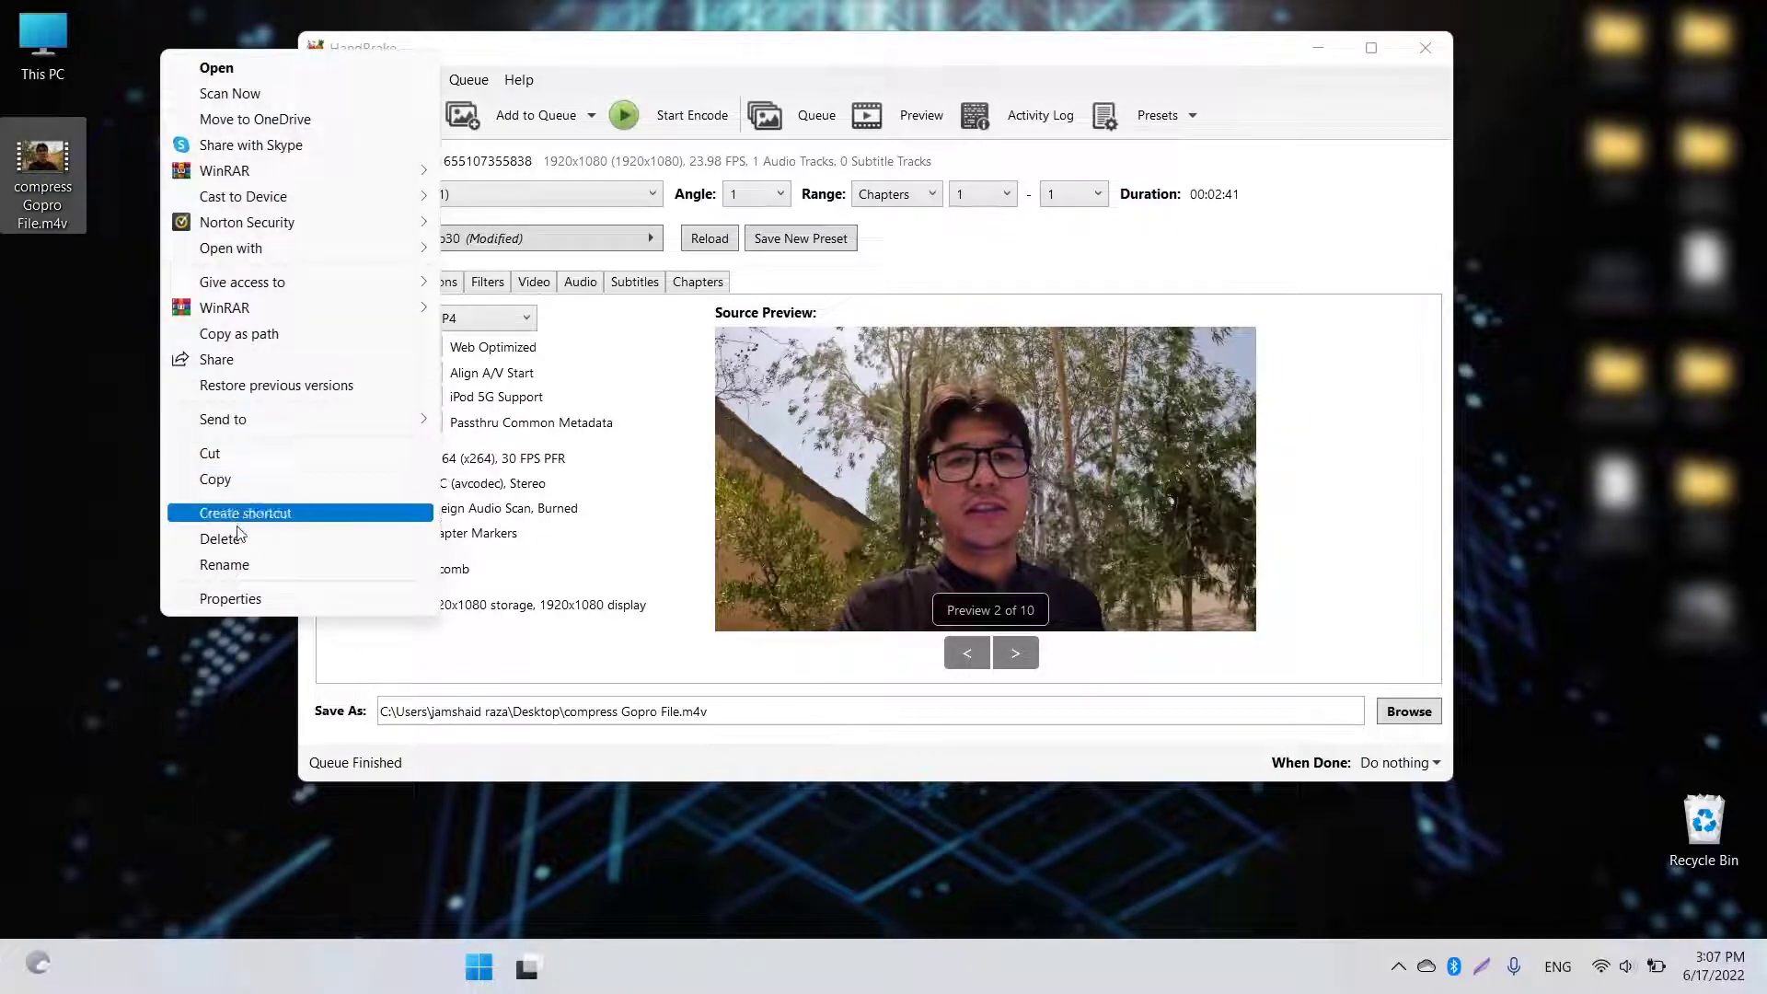
{"action": "left_click", "coordinate": [232, 599]}
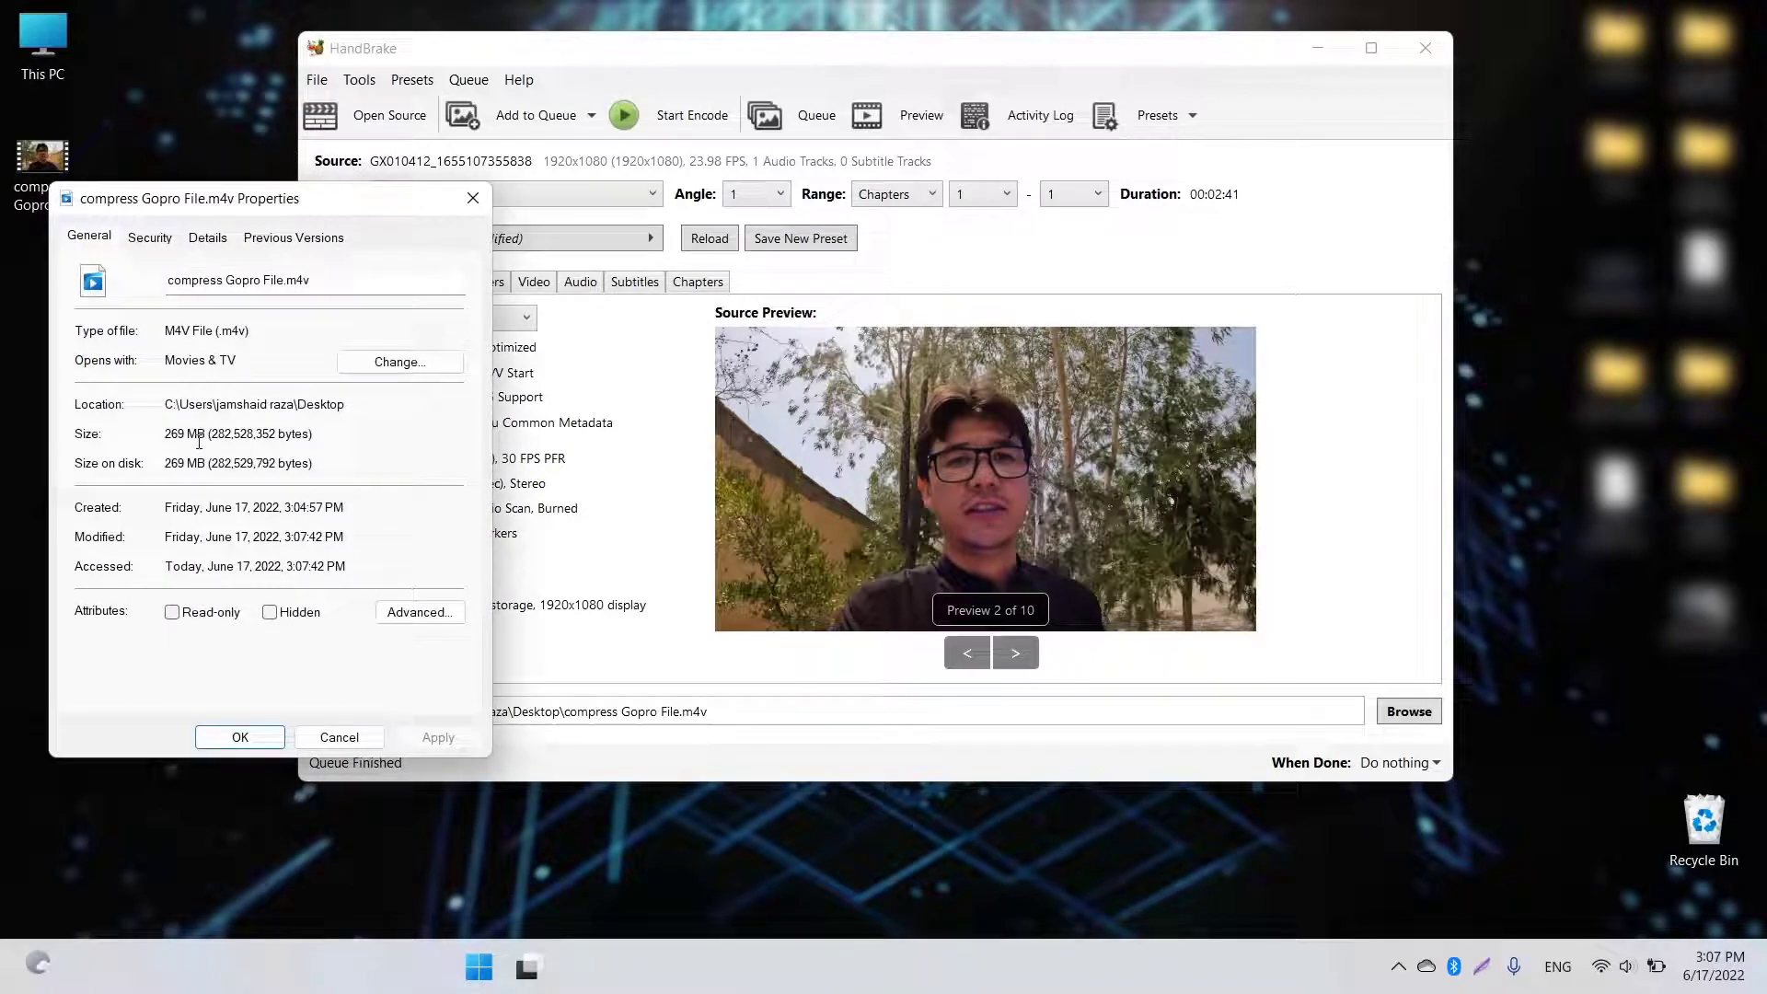
{"action": "left_click", "coordinate": [473, 198]}
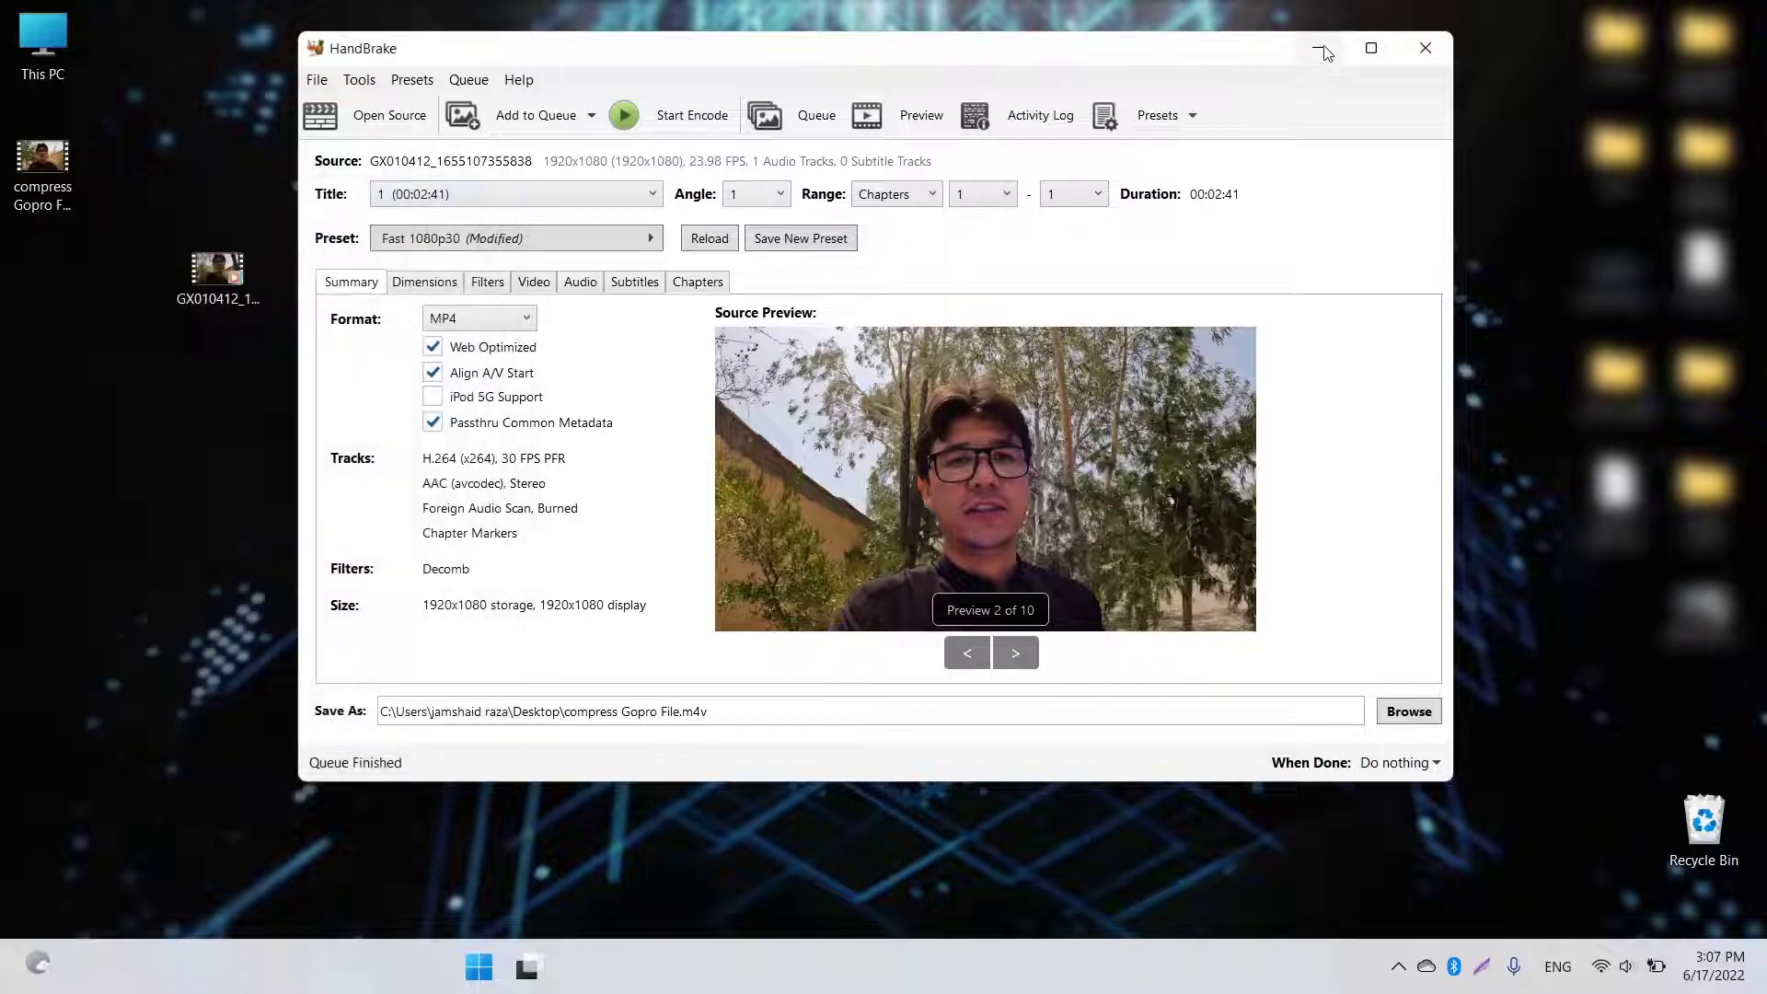
Minimize HandBrake and place the compressed M4V icon beside the original MP4 on the desktop.
{"action": "left_click", "coordinate": [1323, 50]}
{"action": "left_click_drag", "start_coordinate": [238, 283], "coordinate": [370, 205]}
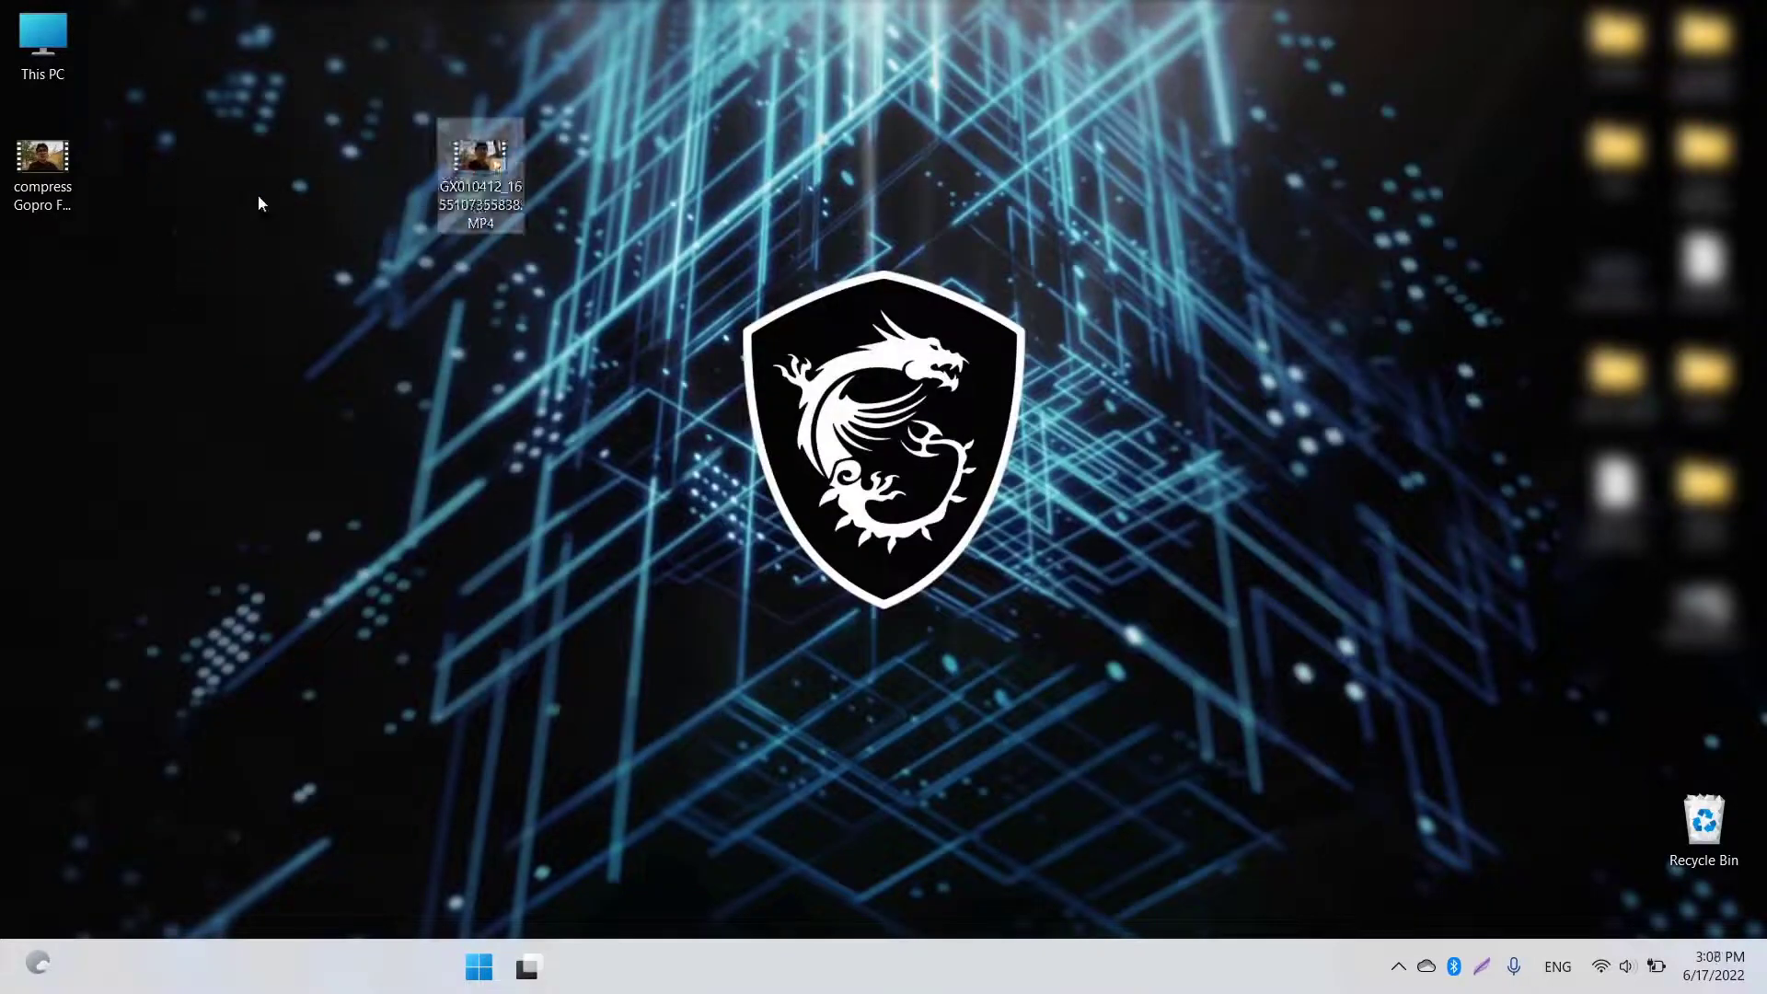
{"action": "left_click_drag", "start_coordinate": [42, 161], "coordinate": [392, 163]}
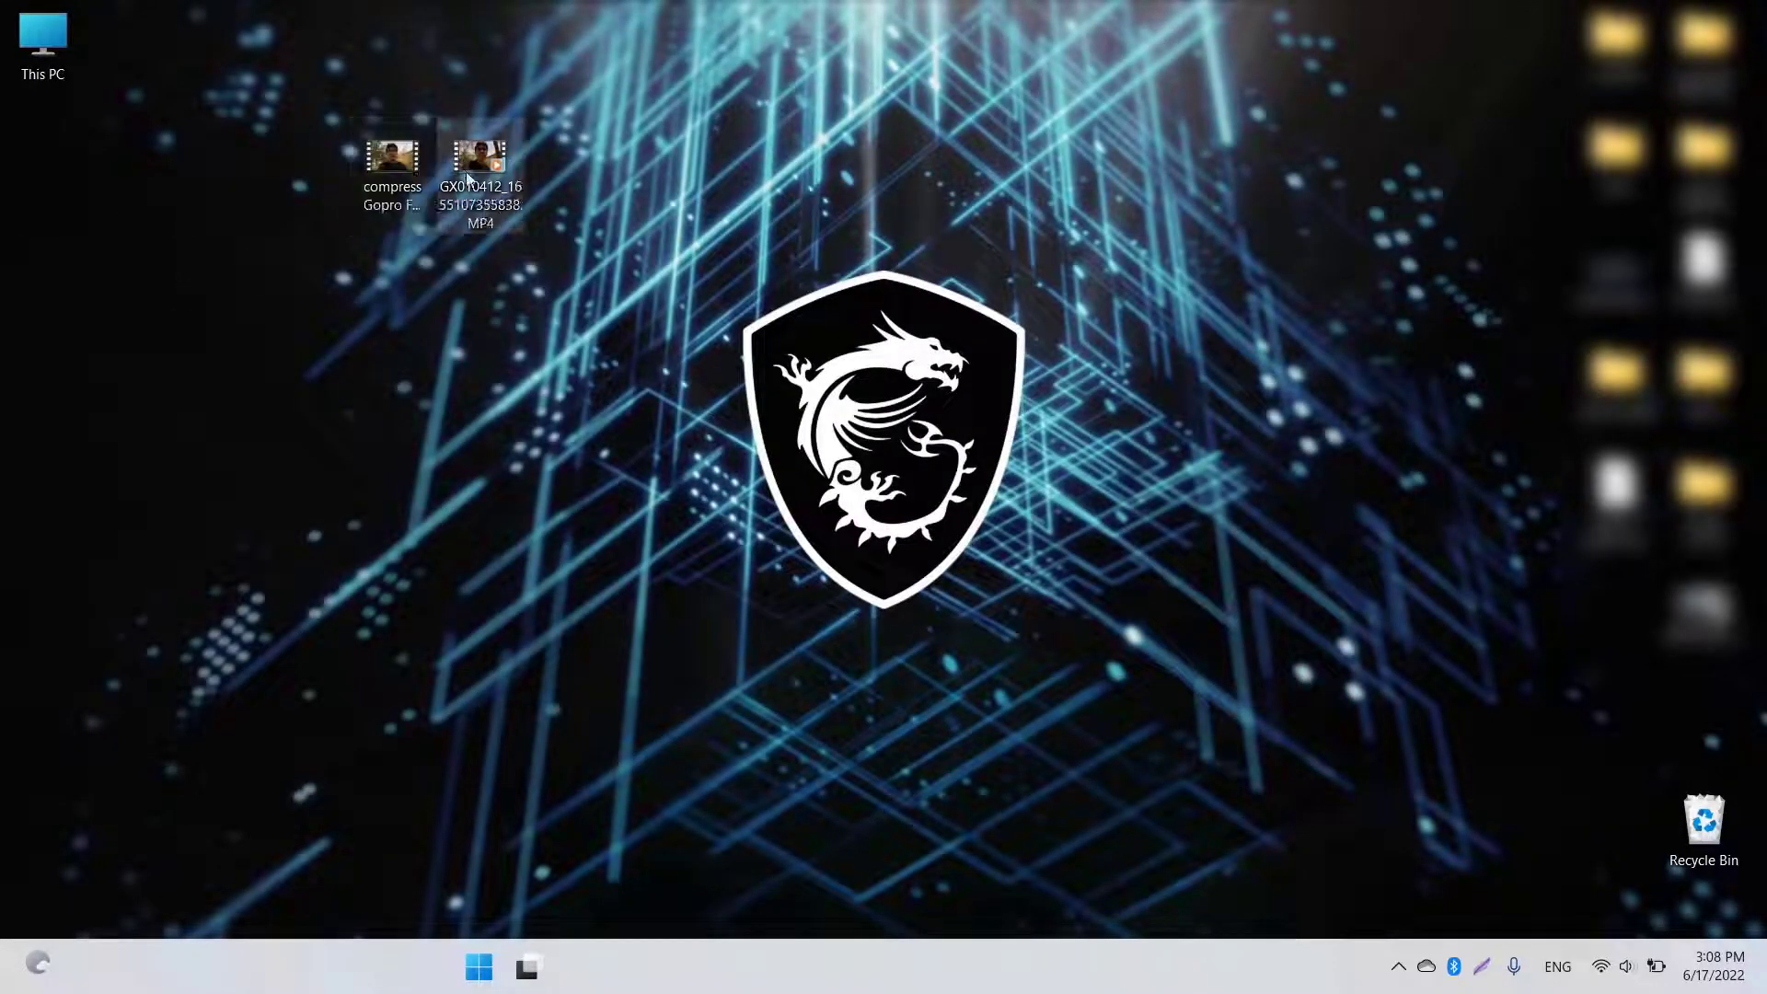
Compare file sizes in Properties: original MP4 at 1.11 GB versus compressed M4V at 269 MB.
{"action": "right_click", "coordinate": [467, 177]}
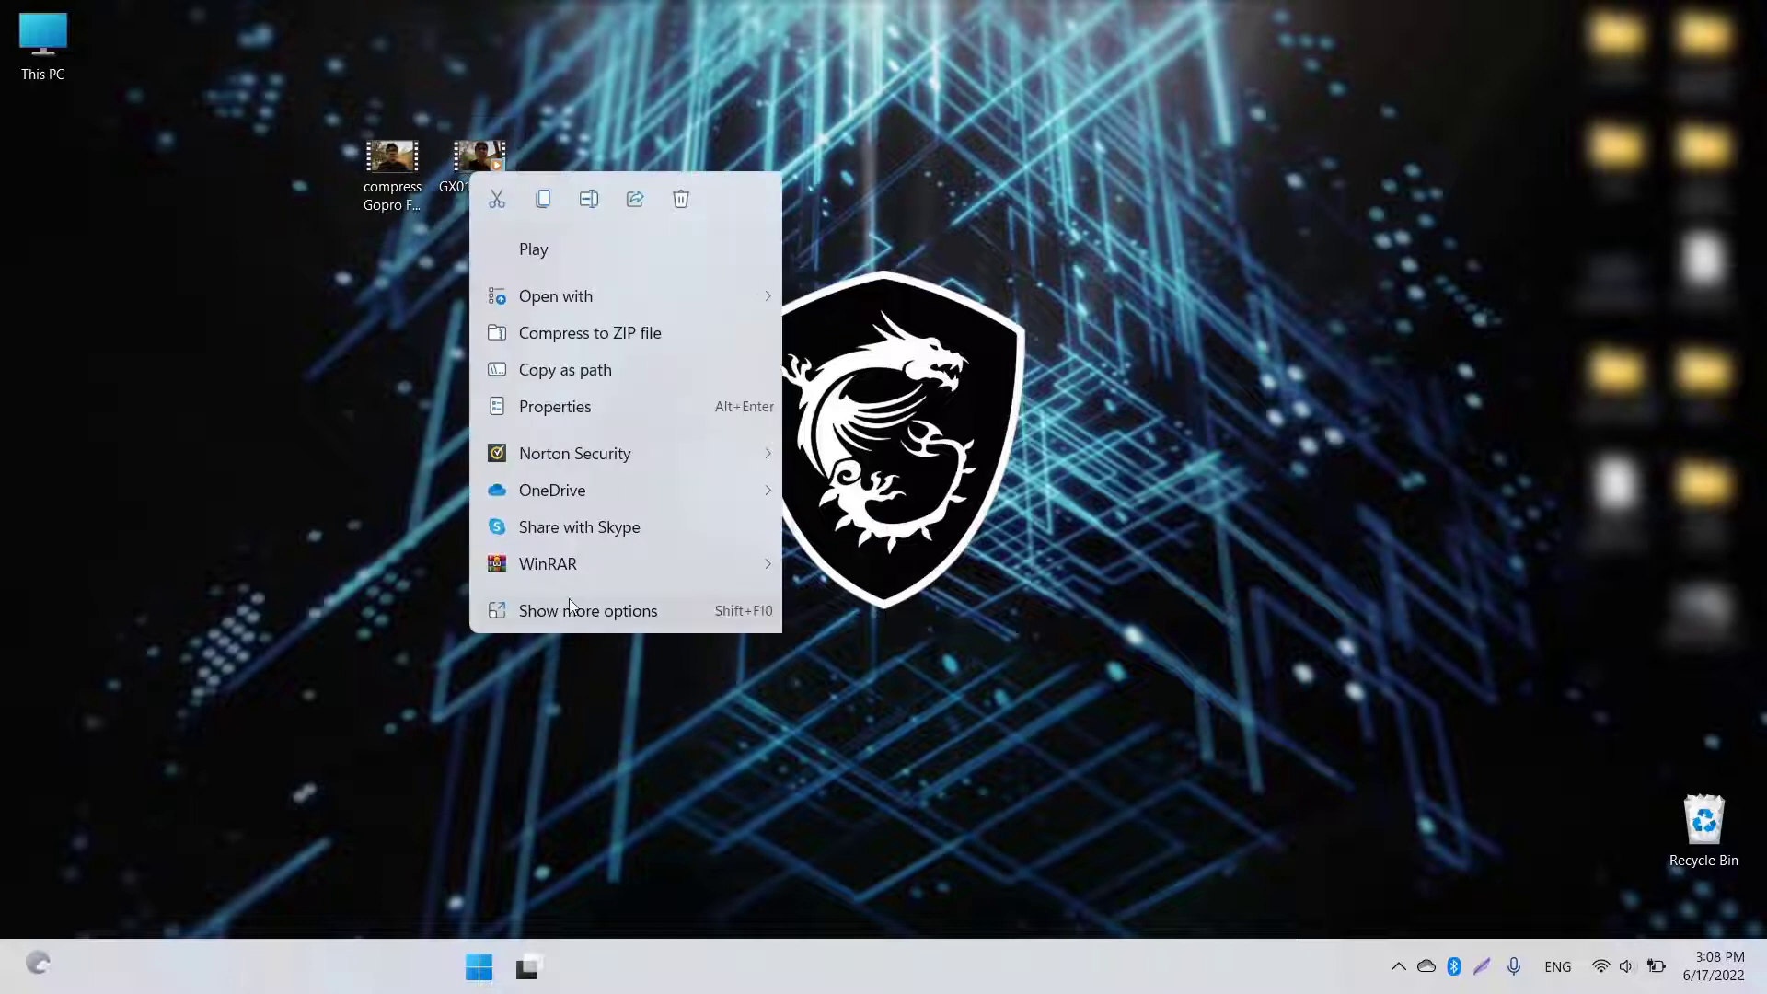
{"action": "left_click", "coordinate": [566, 404]}
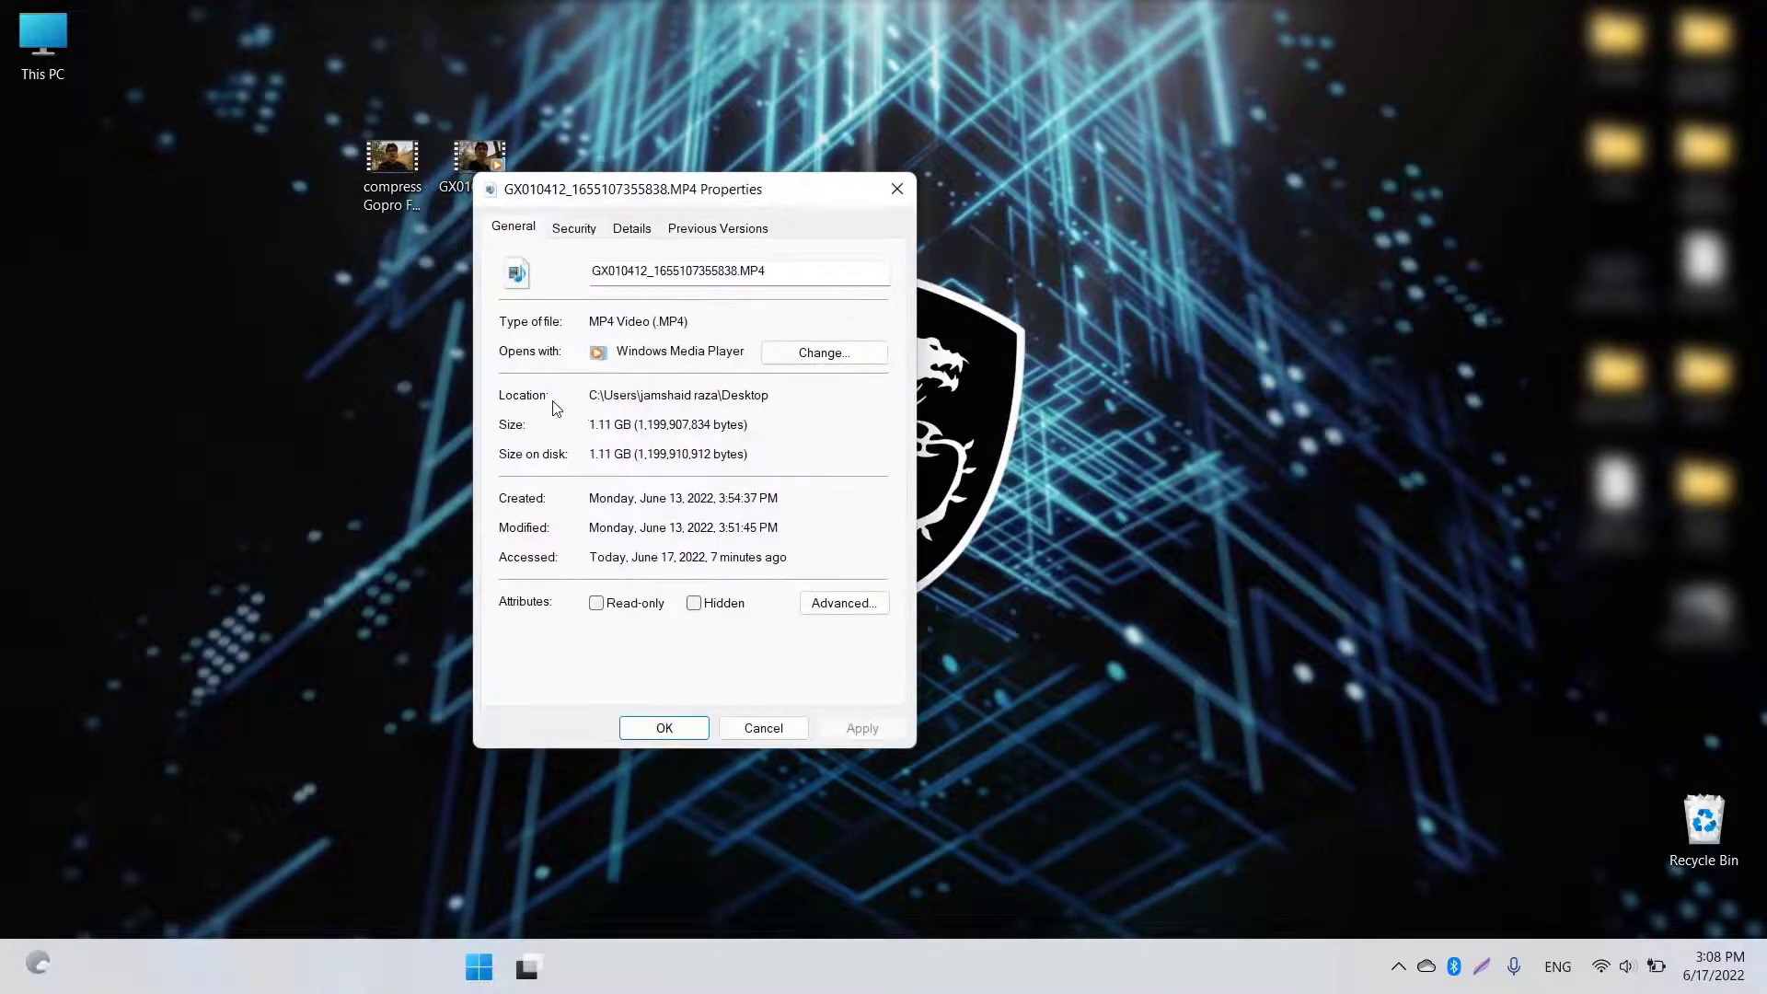
{"action": "left_click", "coordinate": [899, 193]}
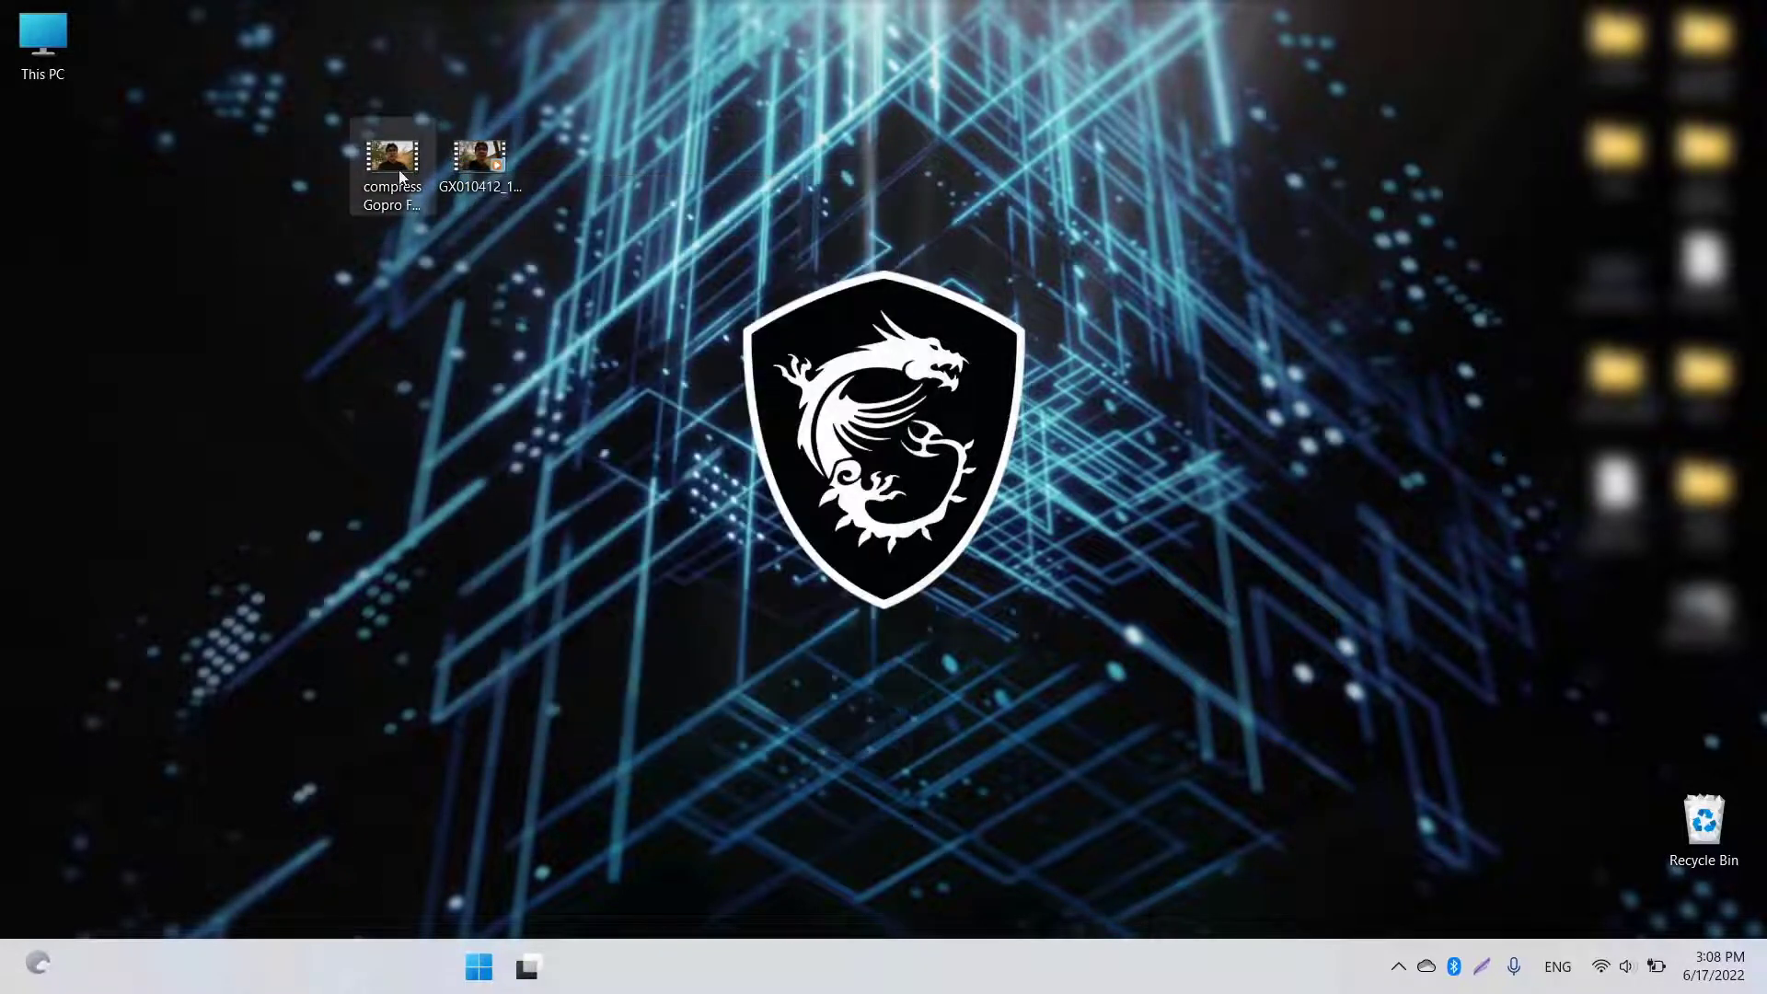
{"action": "right_click", "coordinate": [403, 172]}
{"action": "left_click", "coordinate": [495, 401]}
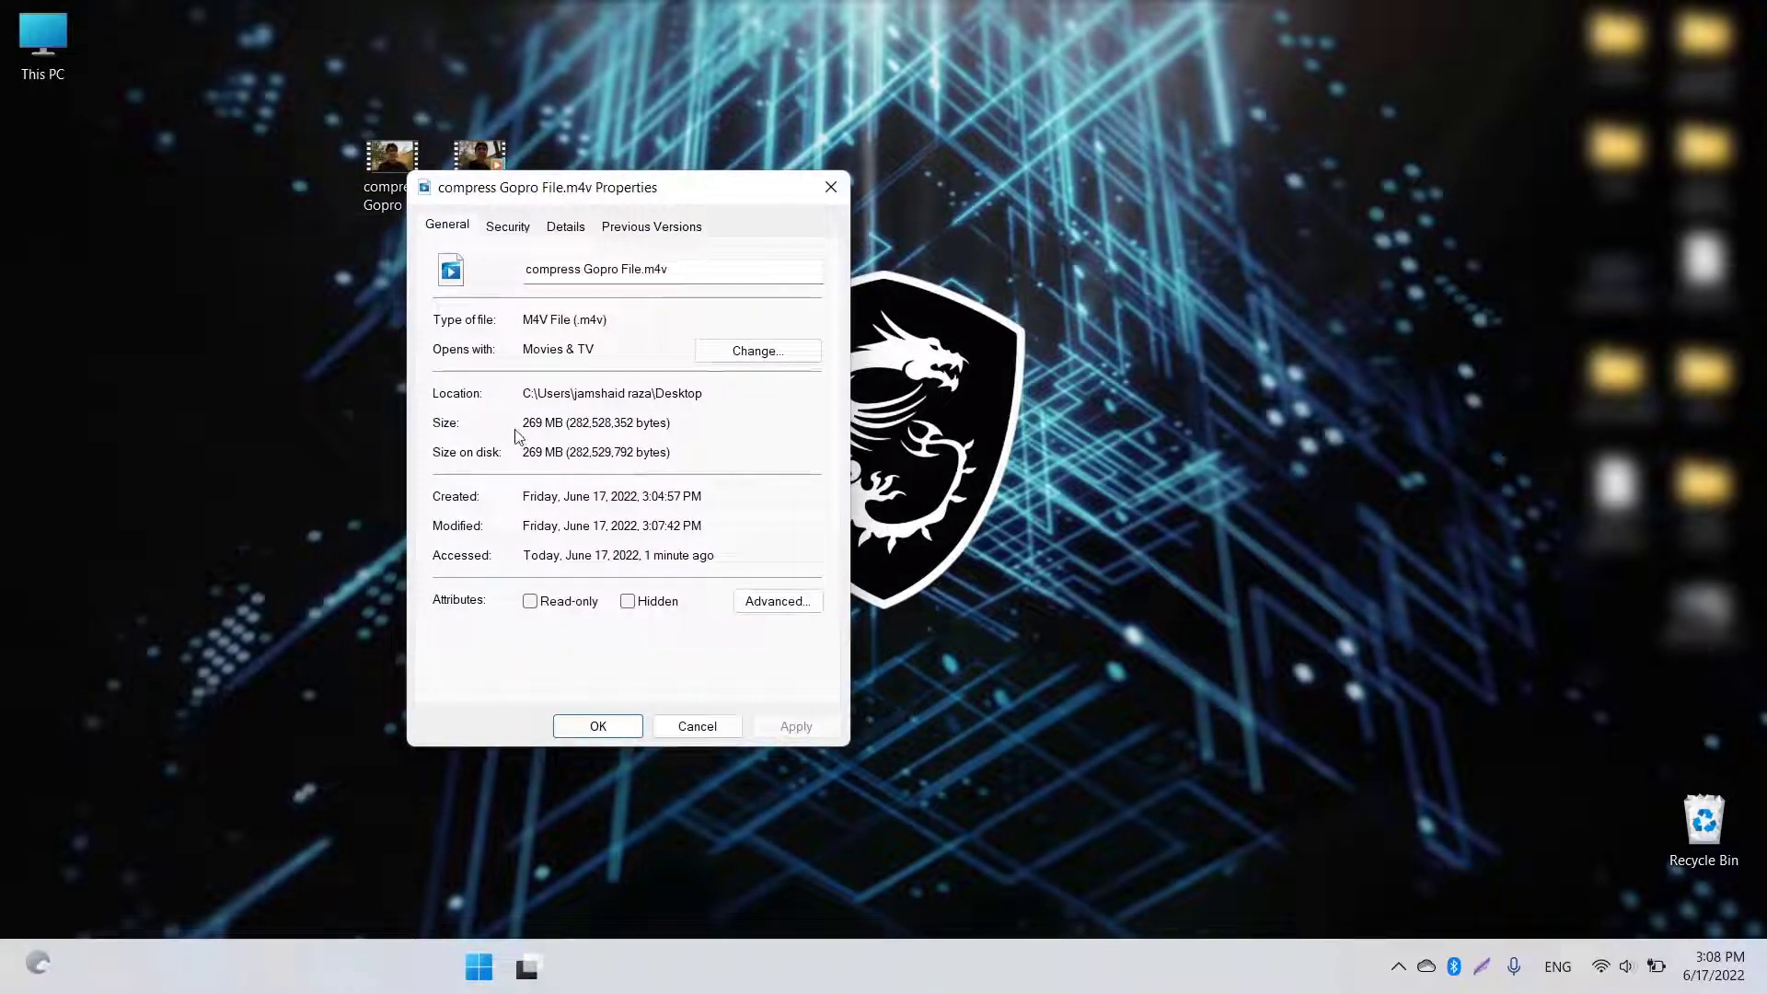
{"action": "left_click", "coordinate": [830, 187]}
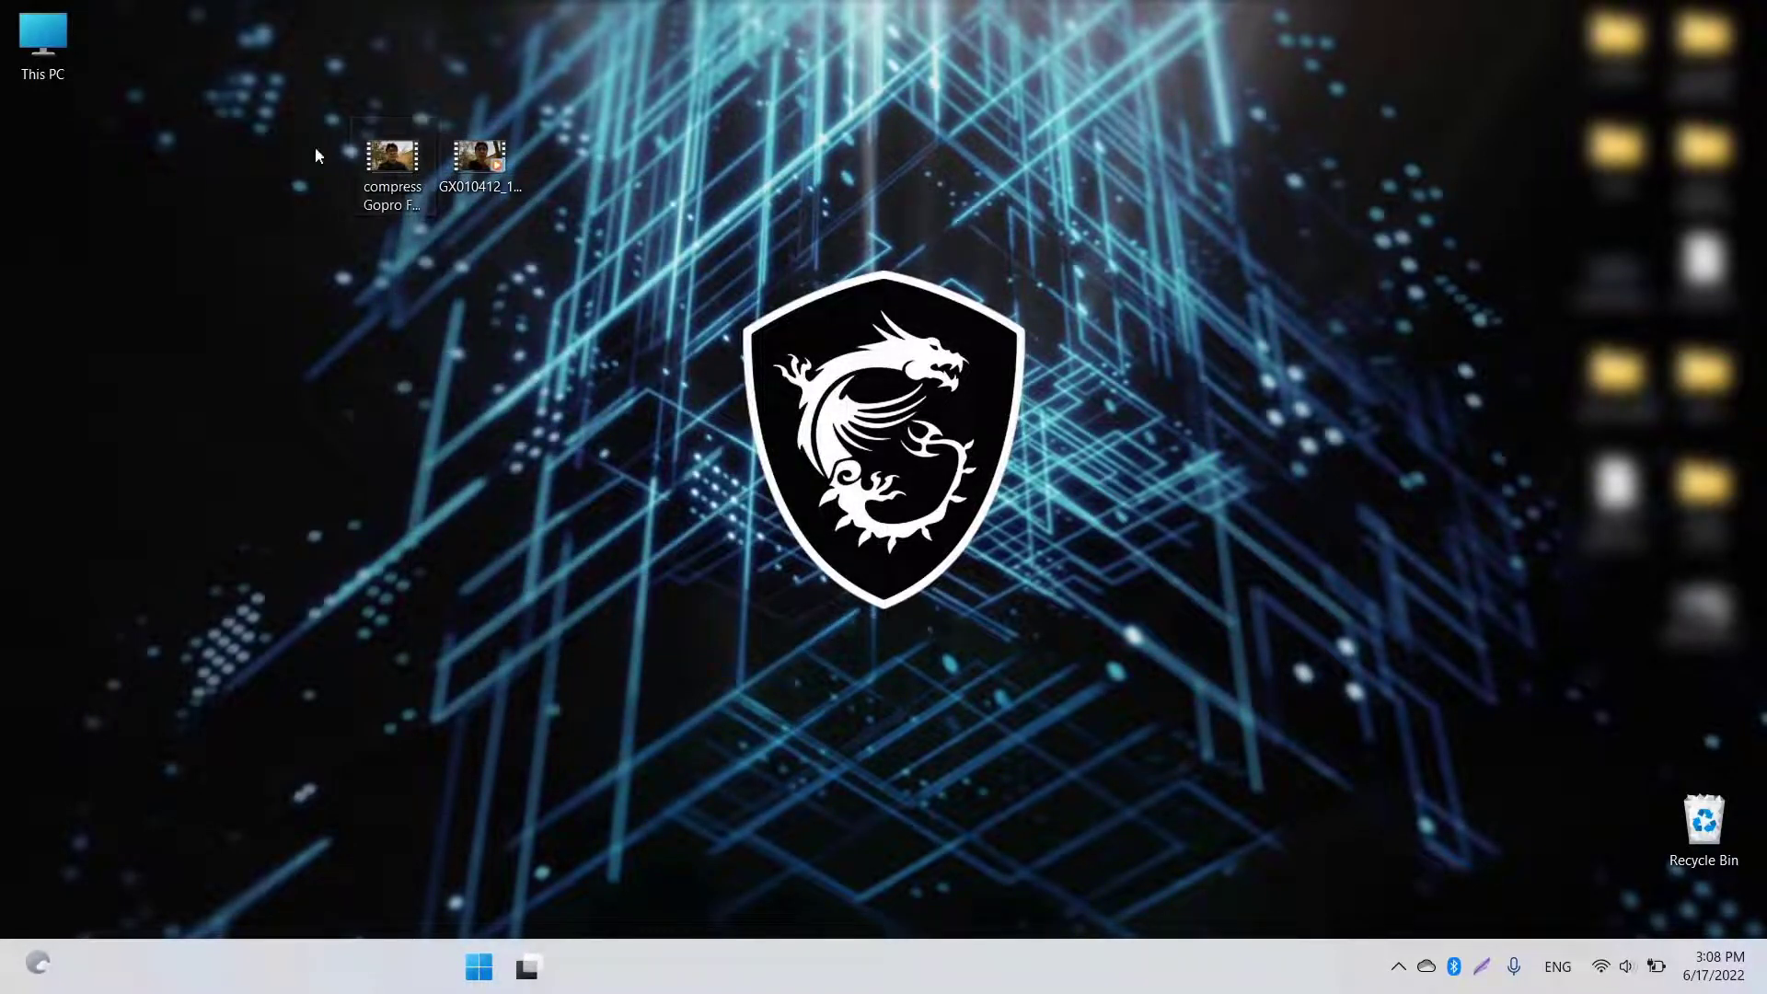
{"action": "left_click", "coordinate": [394, 175]}
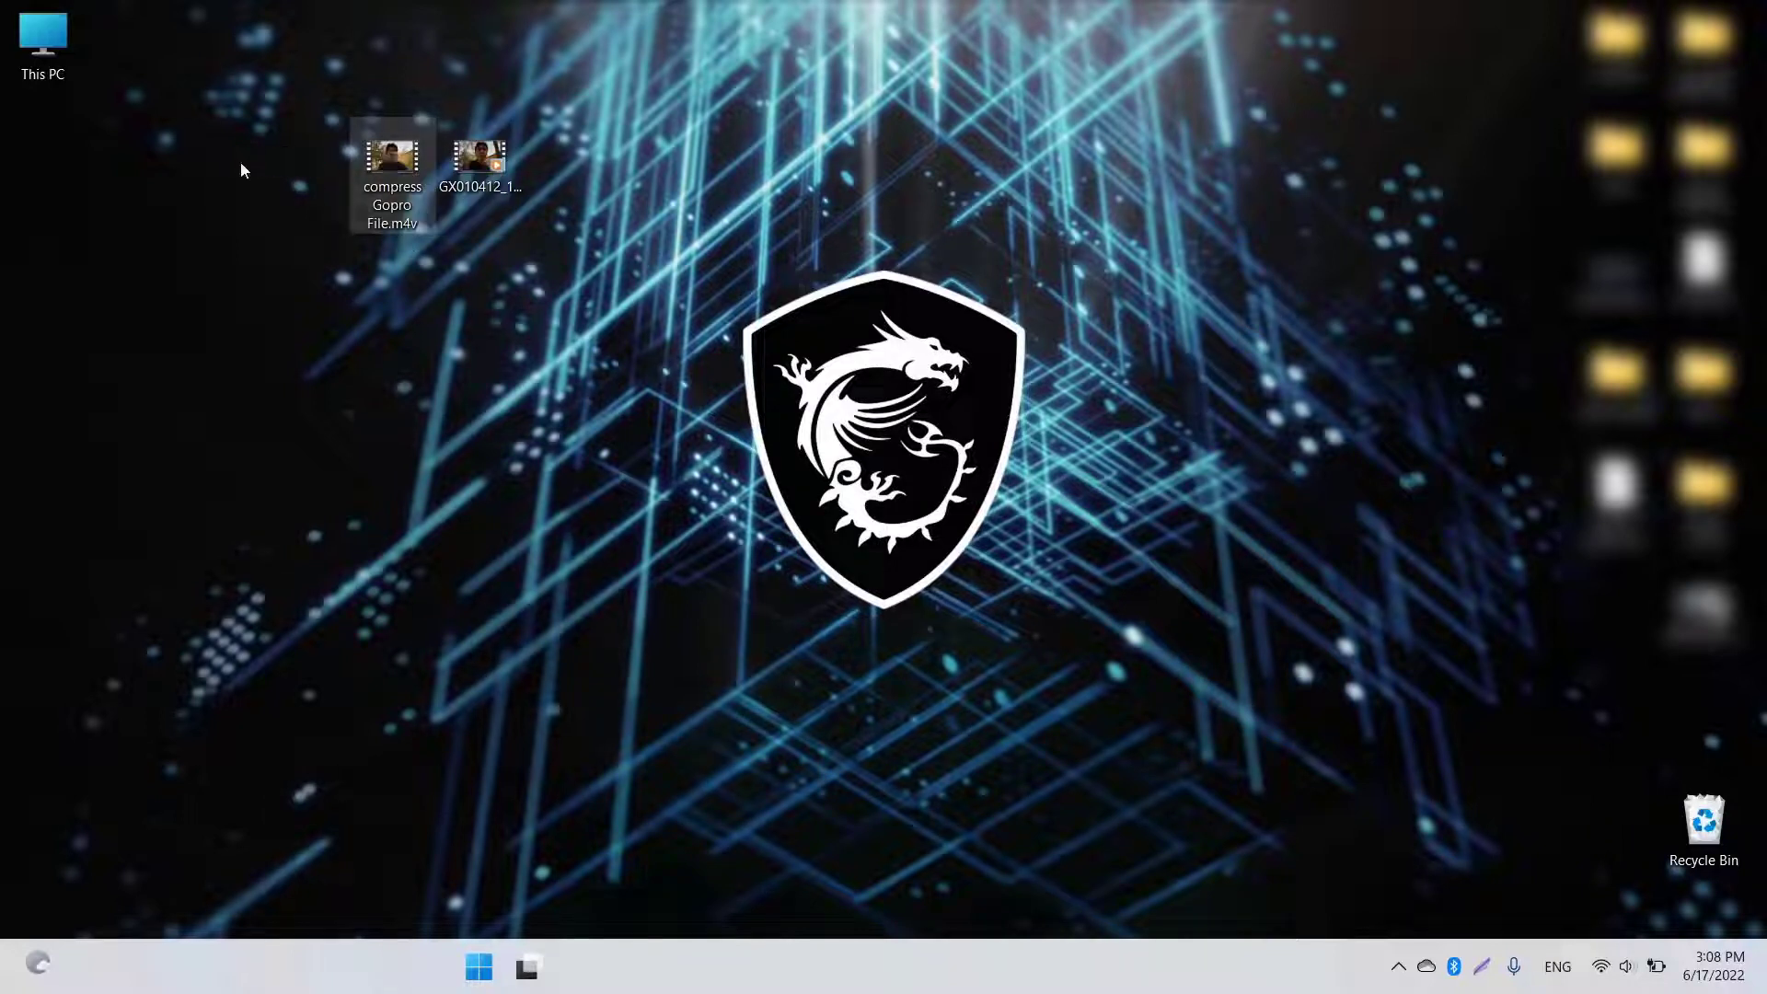
{"action": "double_click", "coordinate": [391, 163]}
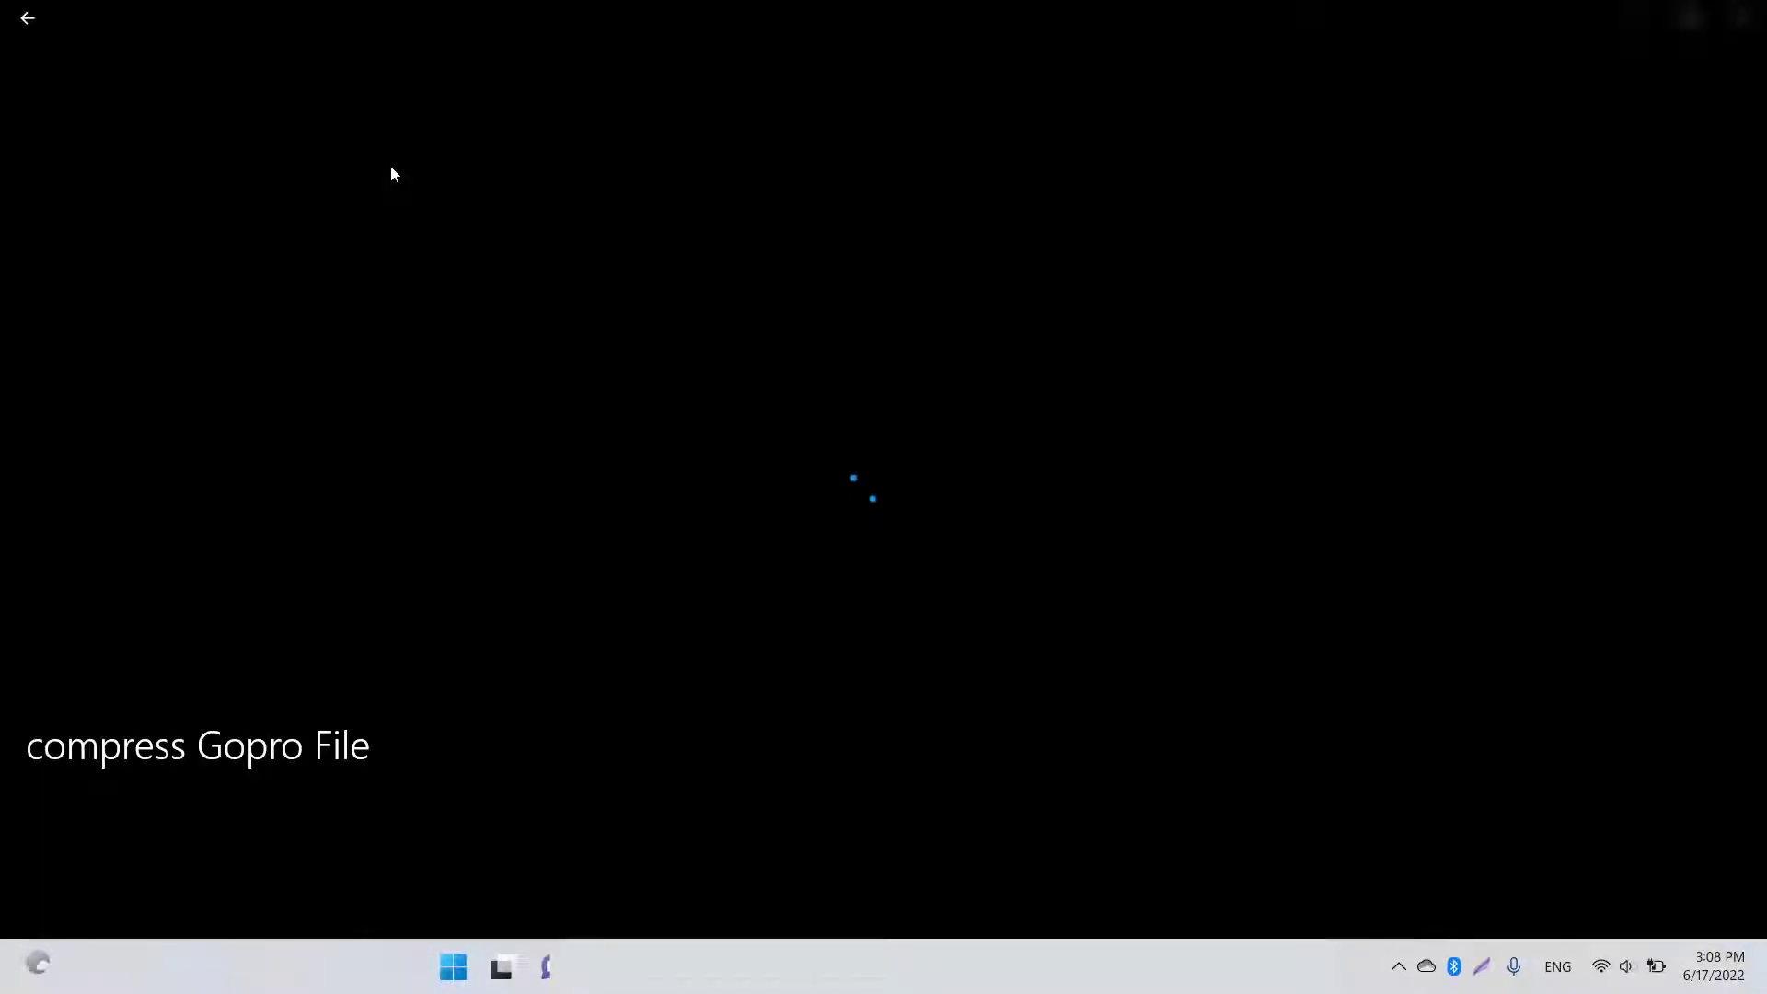